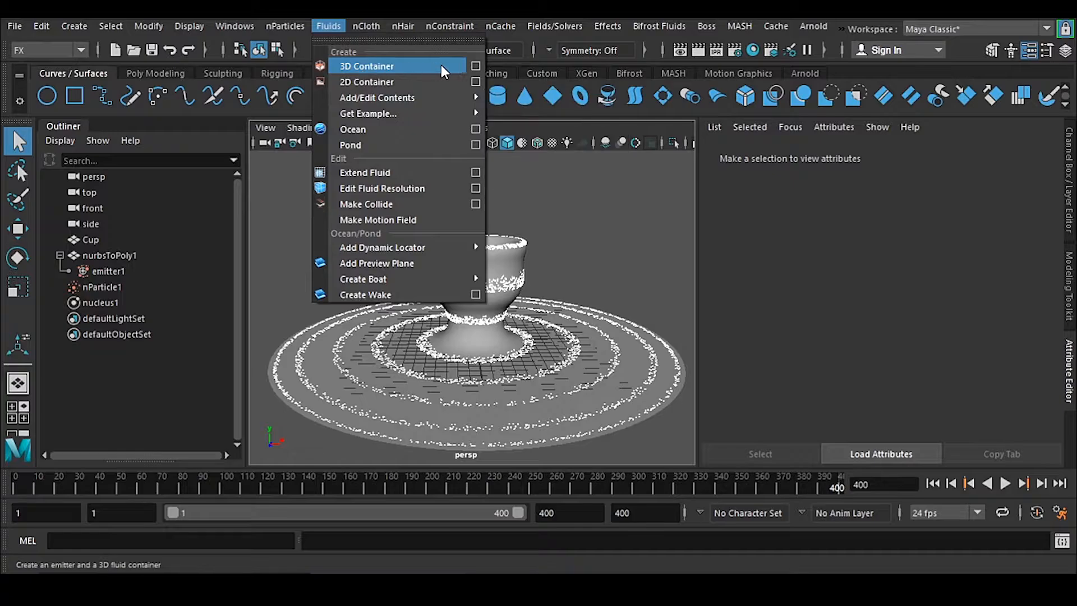
Step: Create a 3D fluid container with its settings reset to defaults and Add Emitter turned off
click(480, 65)
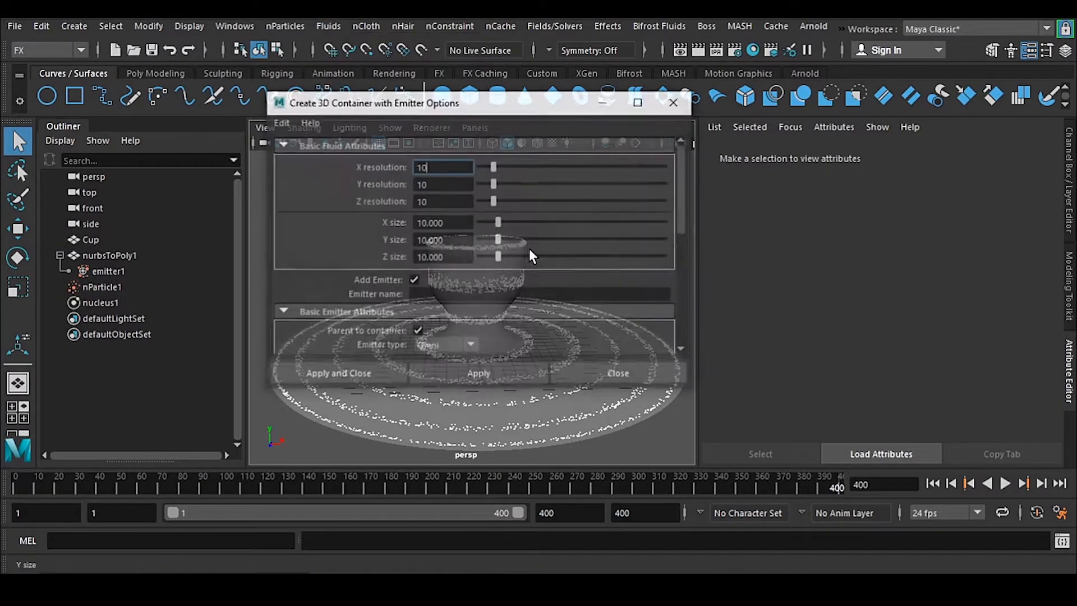
drag(483, 109, 598, 106)
click(391, 122)
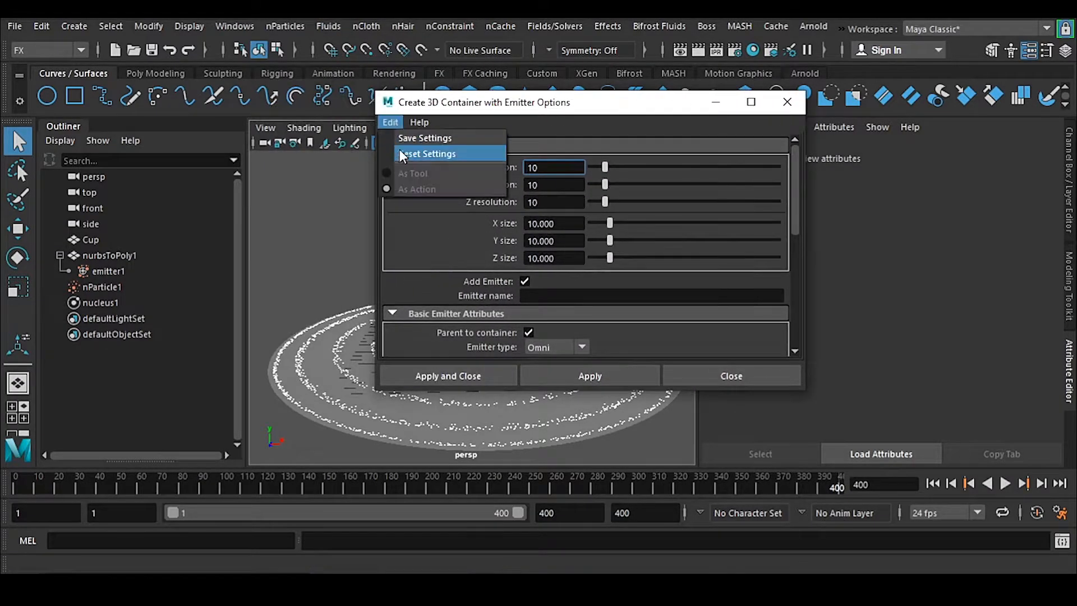
click(445, 153)
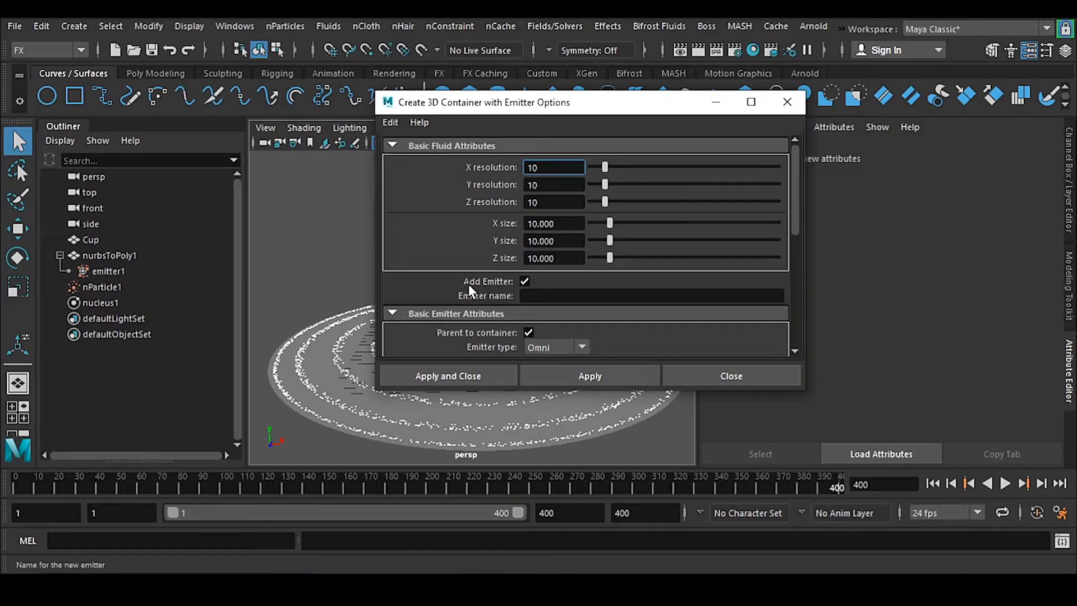
click(525, 282)
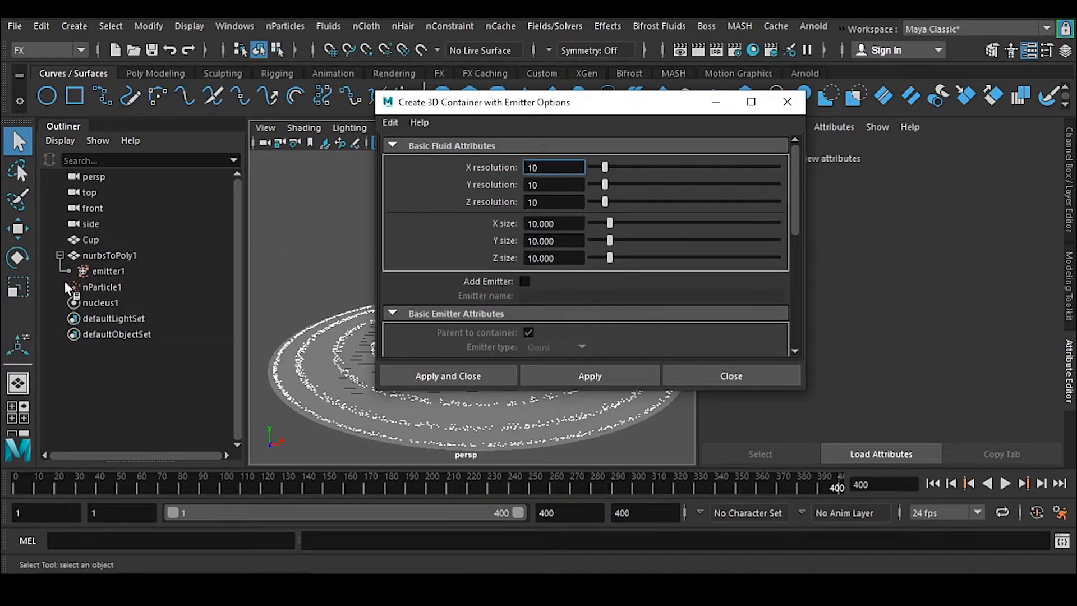
drag(540, 115, 839, 121)
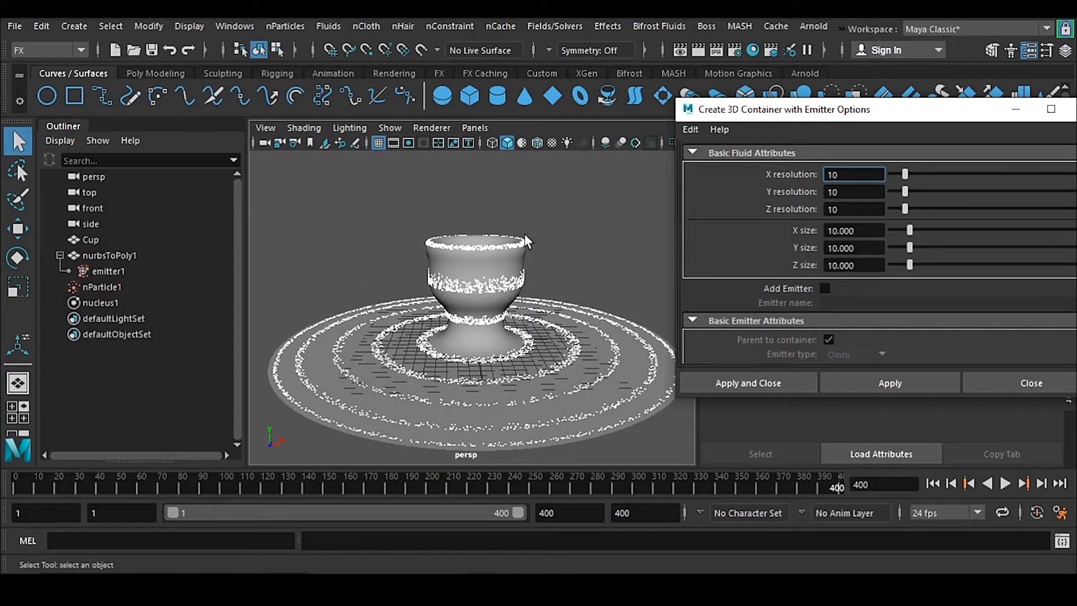
alt+middle_drag(549, 370, 527, 348)
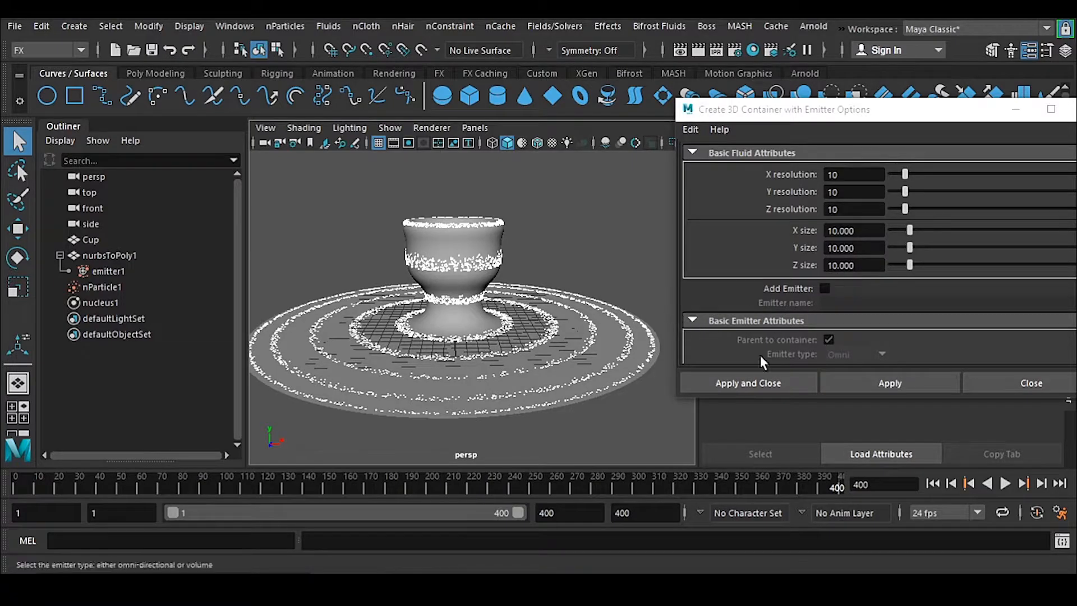
click(751, 383)
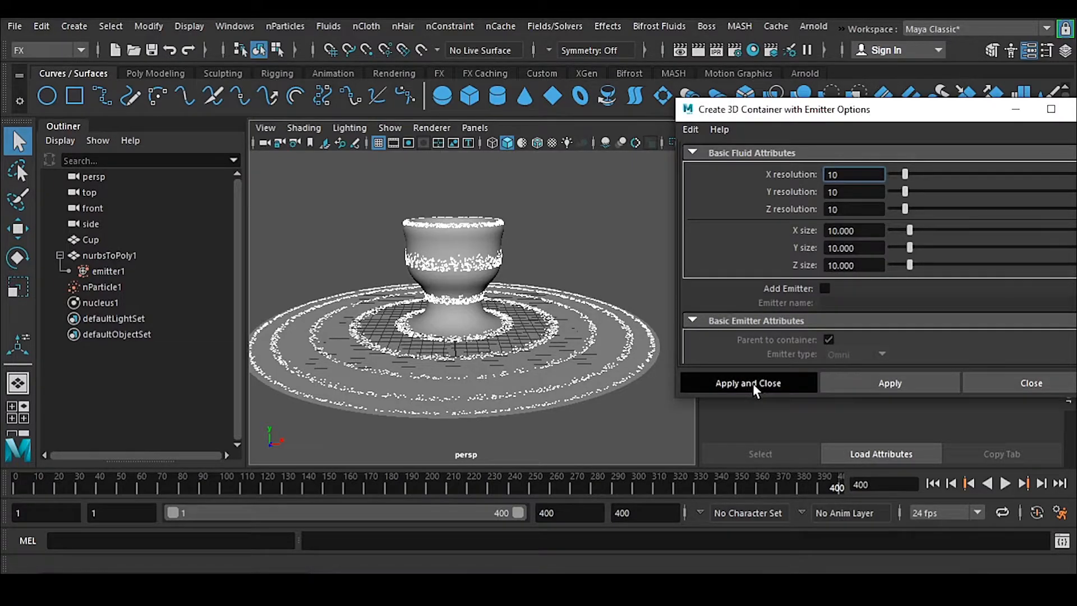
click(534, 325)
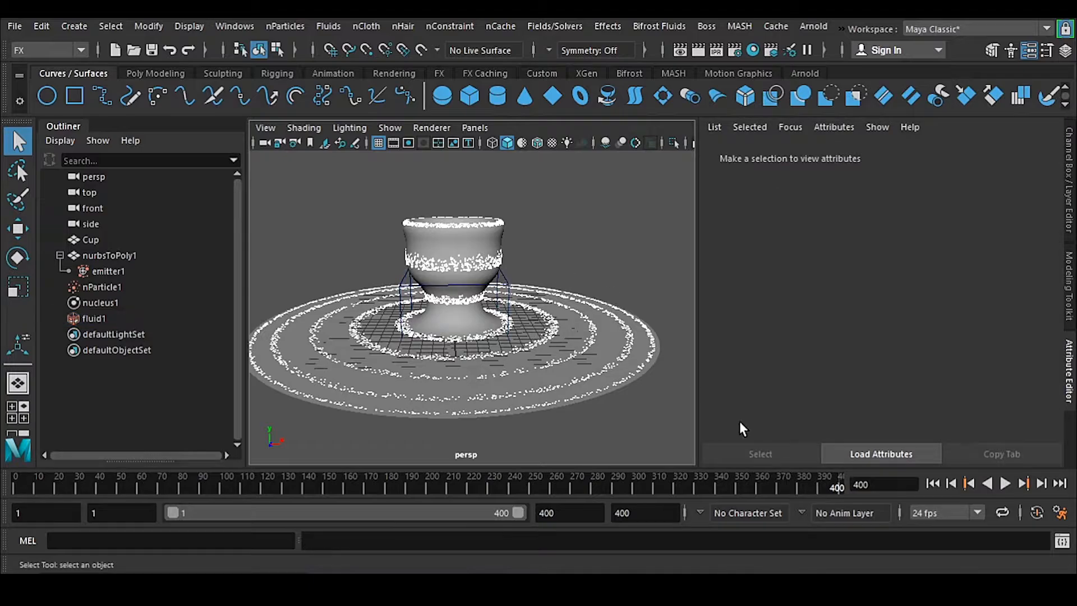
Step: Return to the first frame, hide the nParticle1 object, and save the scene
click(933, 483)
alt+drag(653, 285, 572, 227)
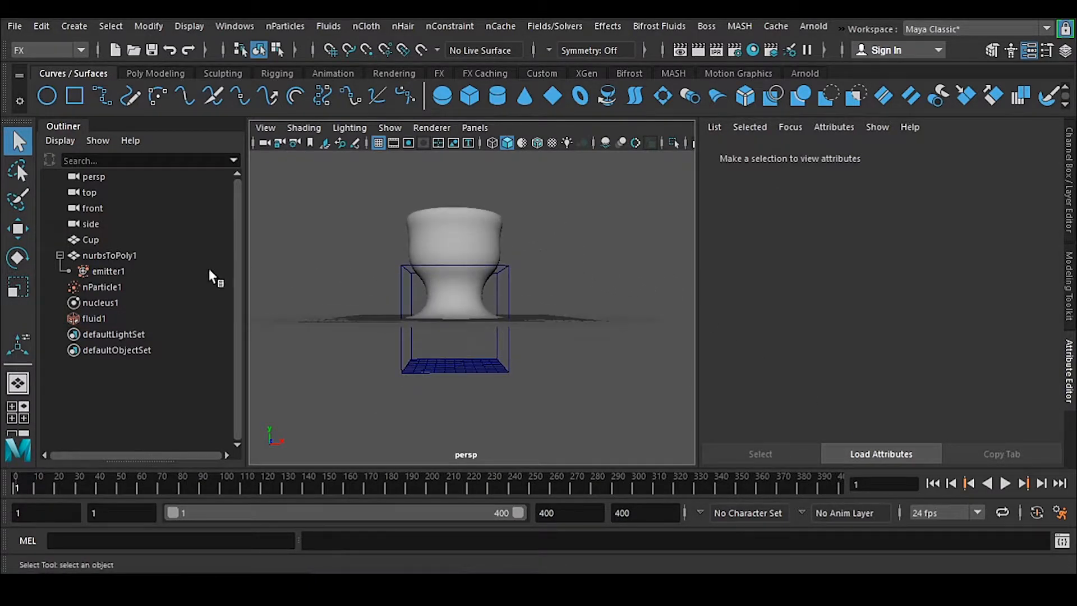
alt+drag(240, 297, 292, 277)
click(115, 287)
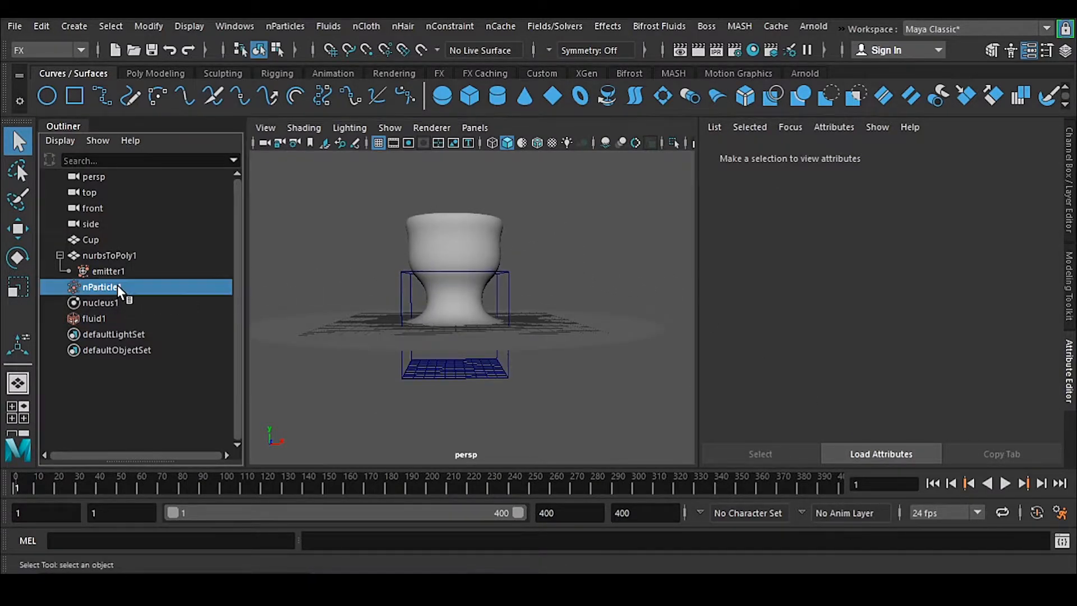
key(ctrl+h)
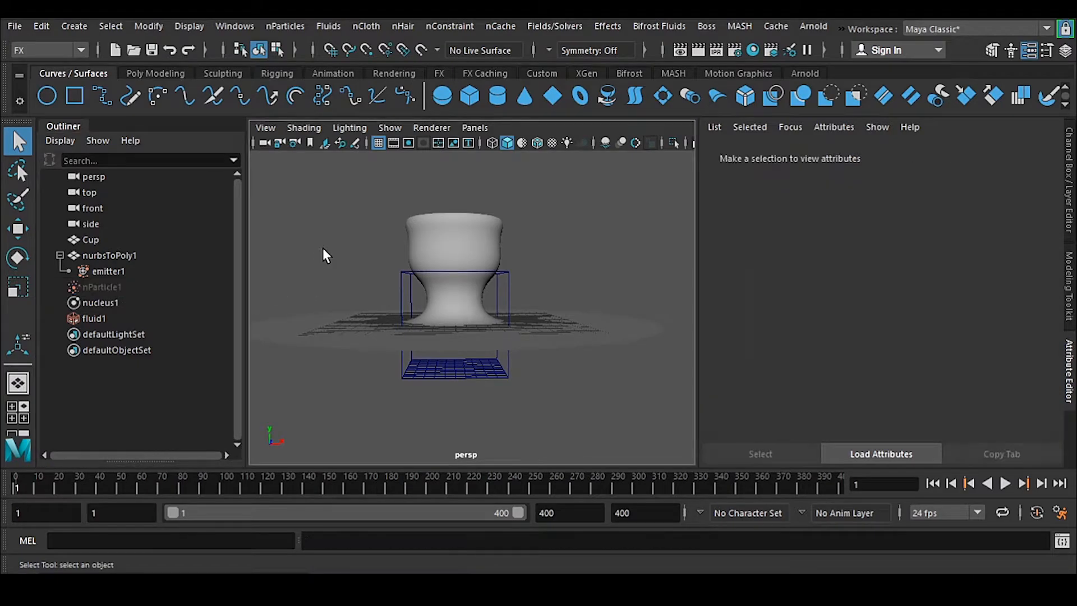
key(ctrl+s)
Step: Assign the nurbsToPoly1 surface to a new display layer and turn off that layer's visibility
click(506, 218)
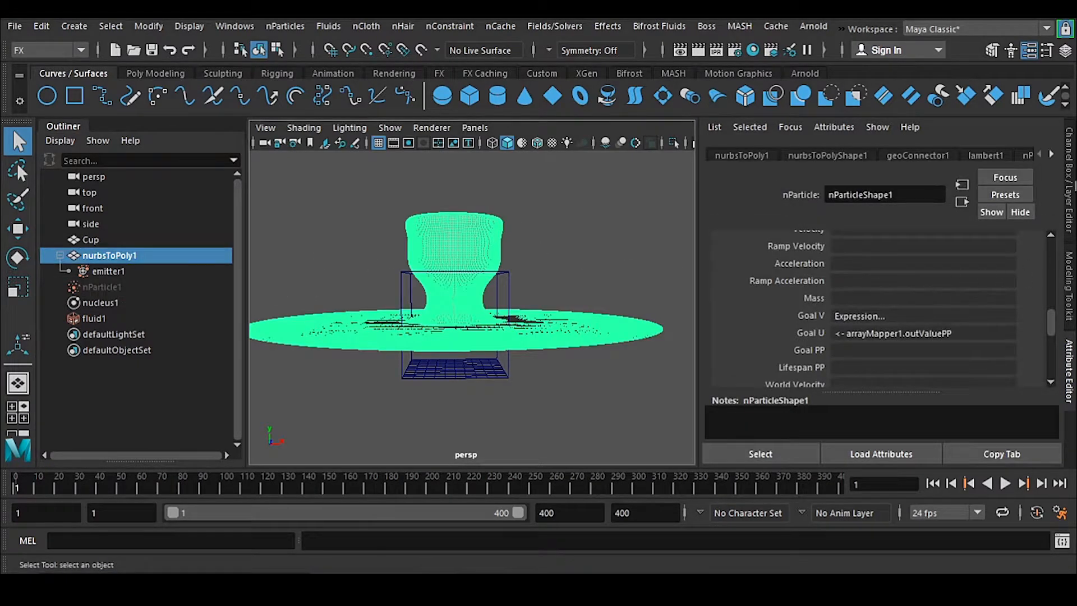
click(1069, 186)
click(1046, 391)
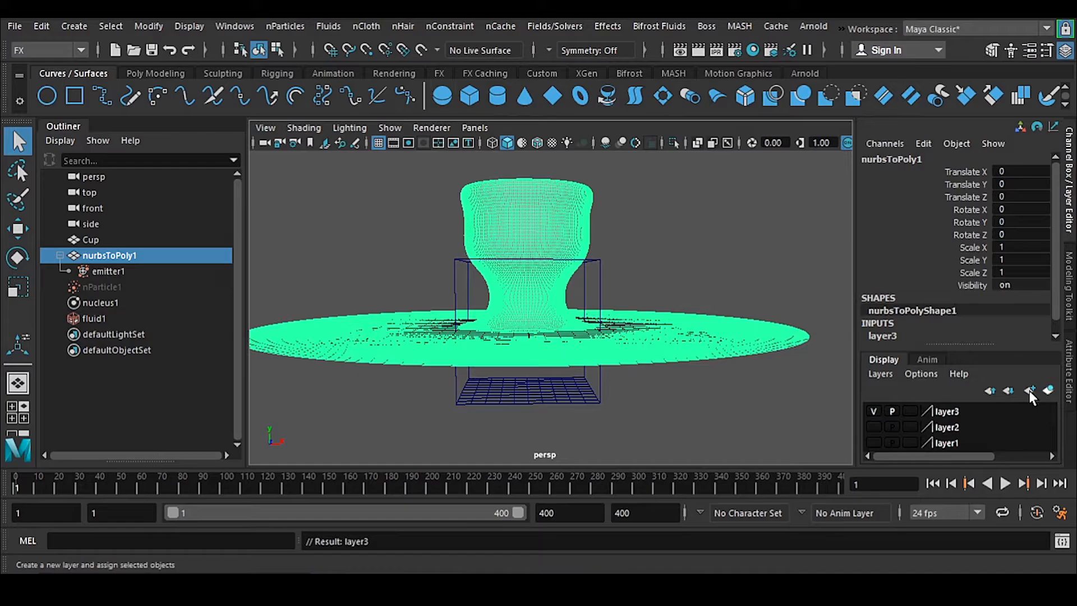
click(871, 410)
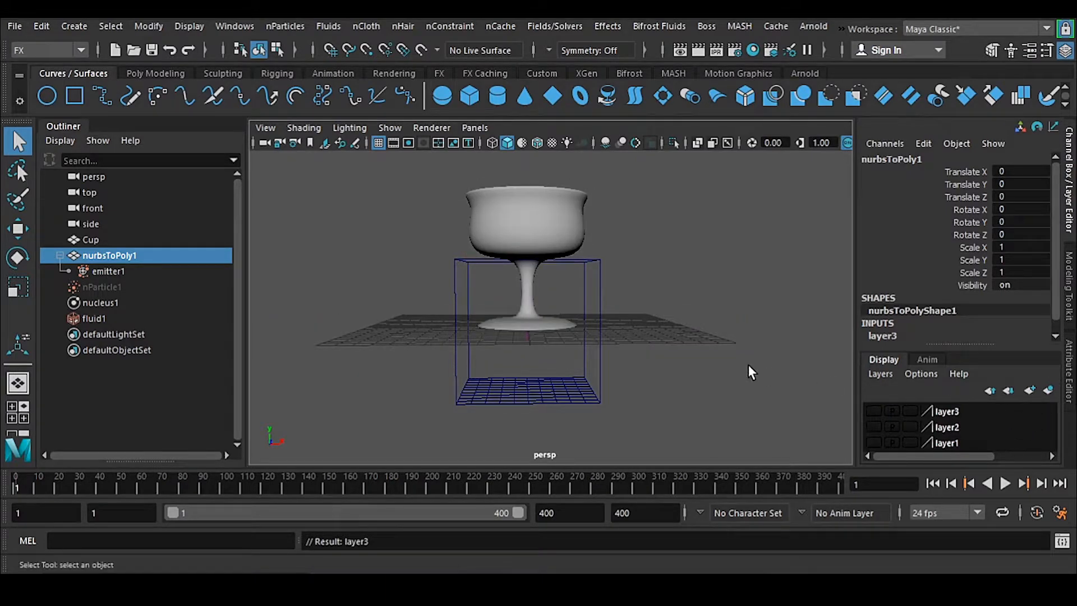
Step: Select the fluid container for moving and examine its size and placement relative to the cup
alt+drag(624, 354, 623, 370)
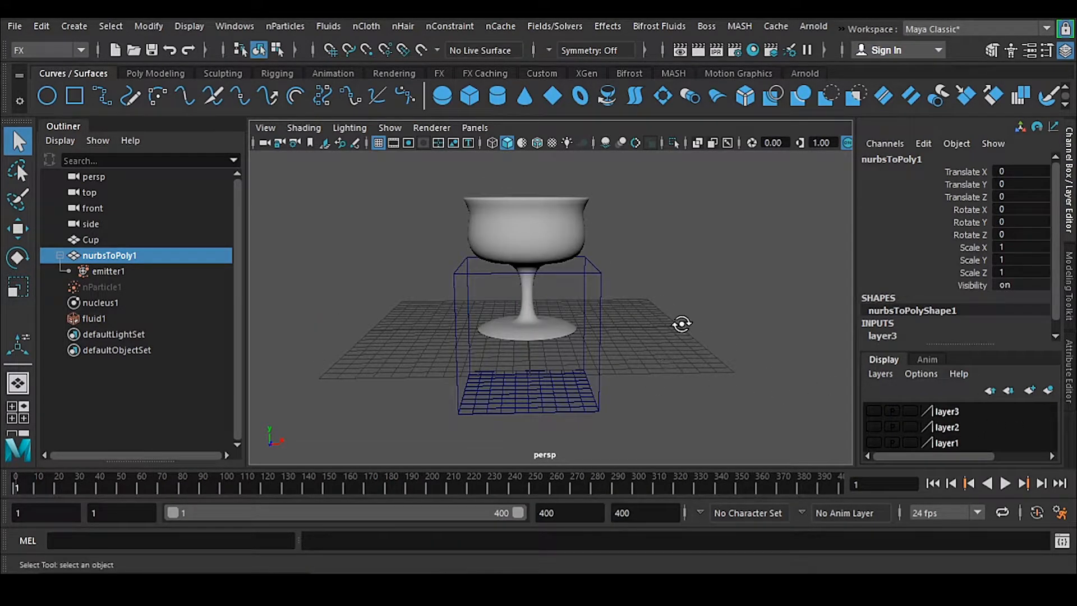
alt+drag(682, 324, 694, 348)
click(581, 292)
key(w)
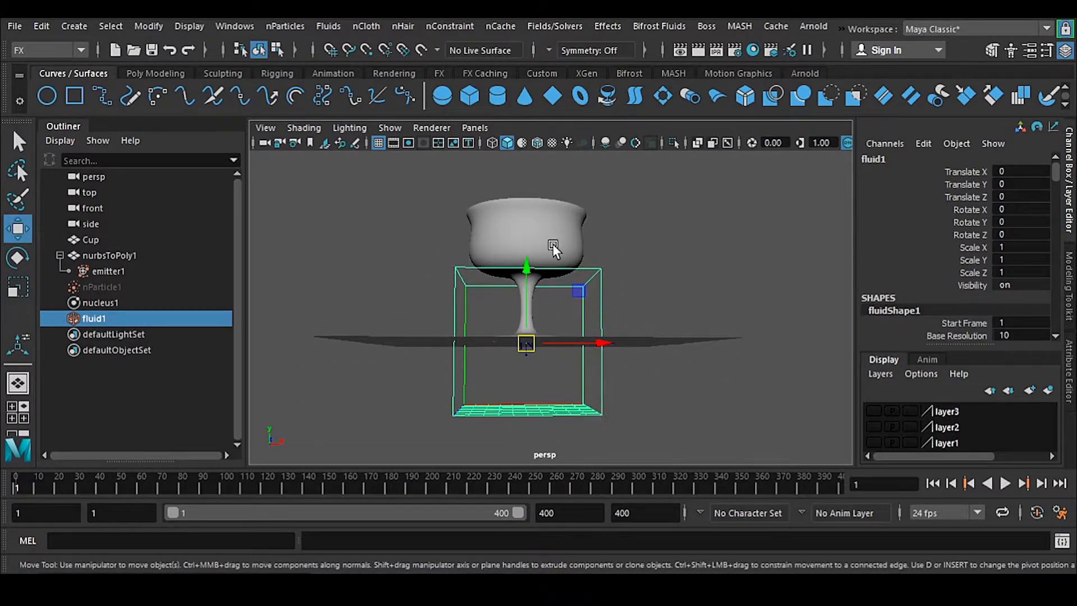
alt+drag(650, 401, 671, 409)
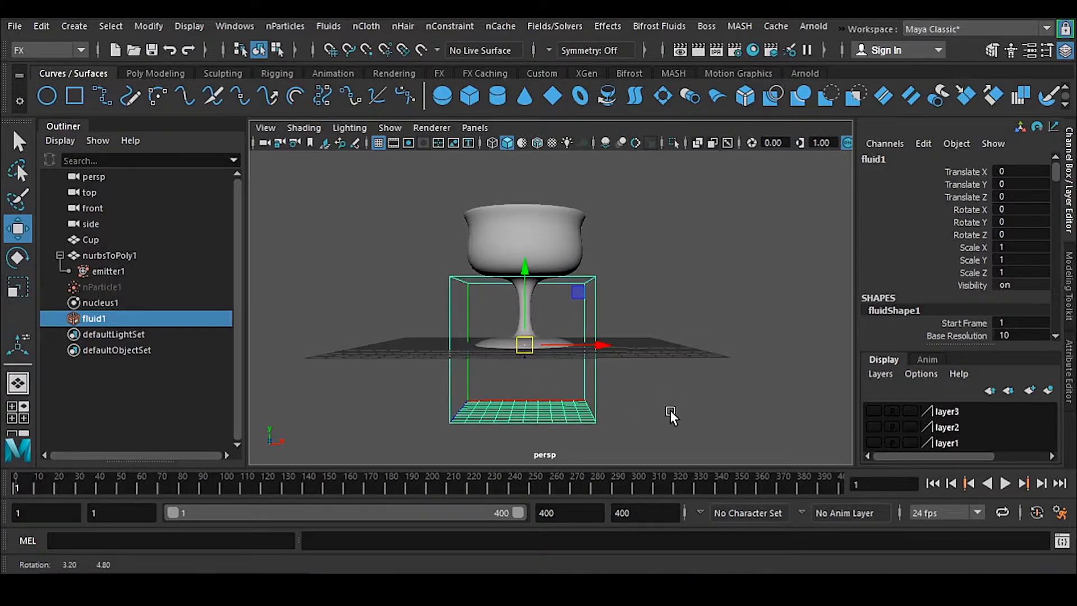
Step: Create a polygon cube and set its X, Y and Z scale to 10 for comparison with the fluid container
click(153, 72)
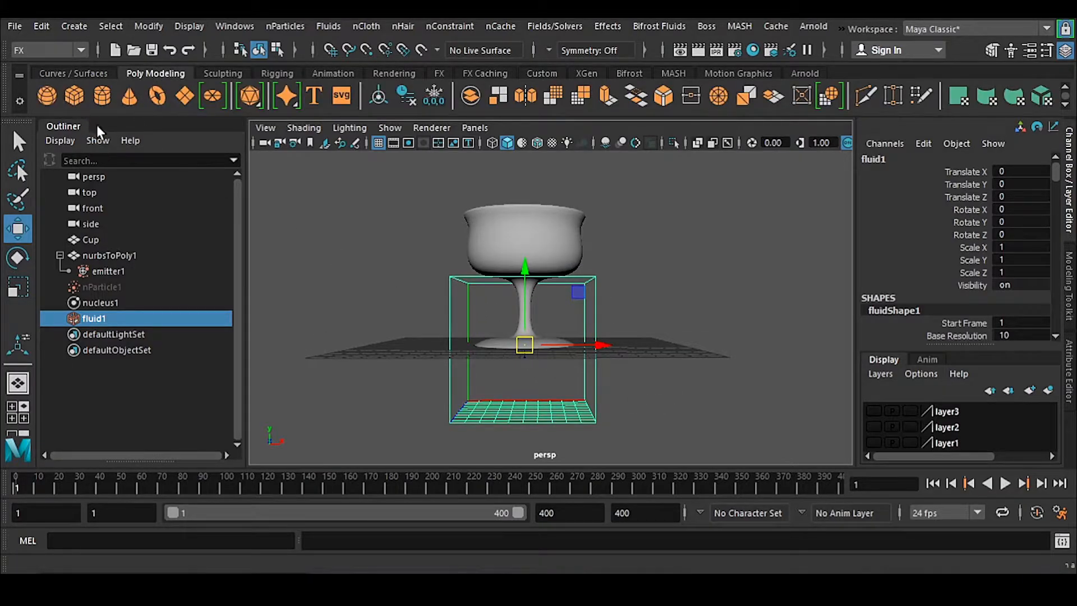
click(74, 95)
alt+middle_drag(687, 396, 616, 392)
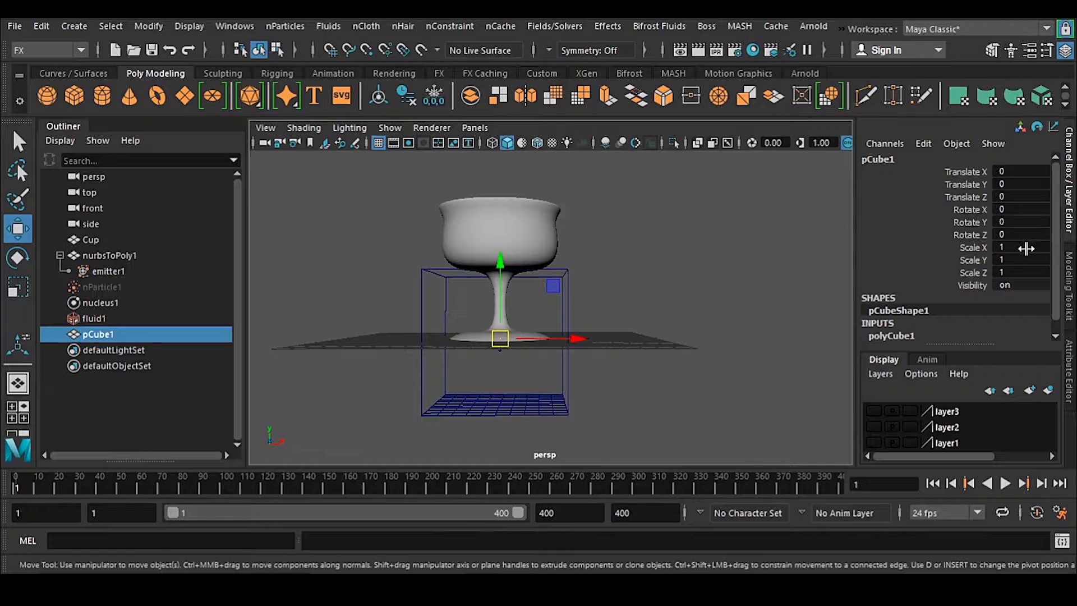
drag(1026, 248, 1027, 272)
text(10)
key(Return)
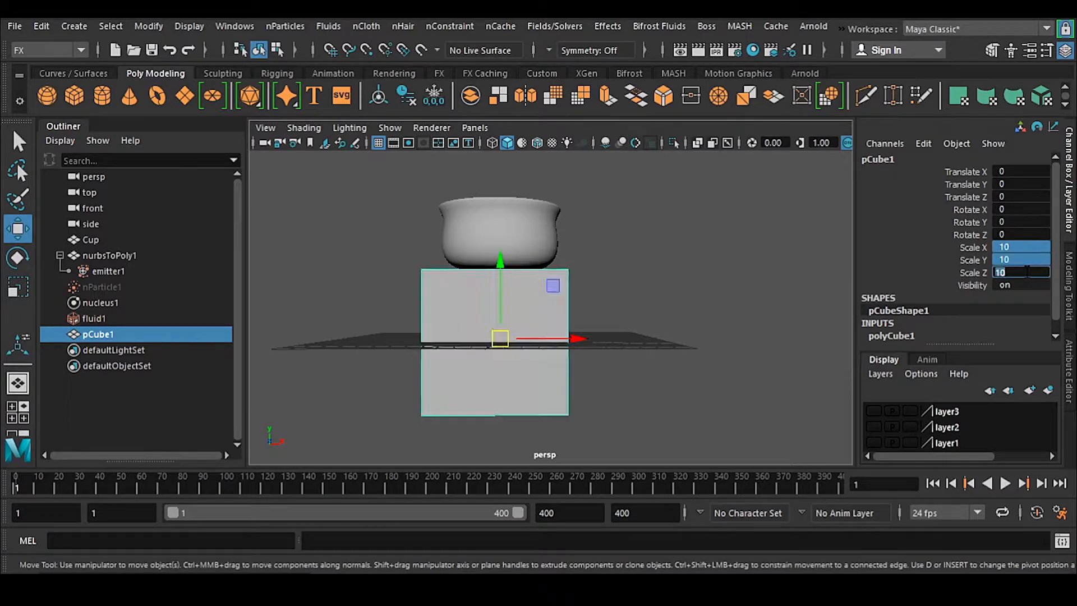
Step: Move the cube about 11.9 units along X beside the fluid container, compare the two, and delete the cube
alt+drag(575, 347, 651, 409)
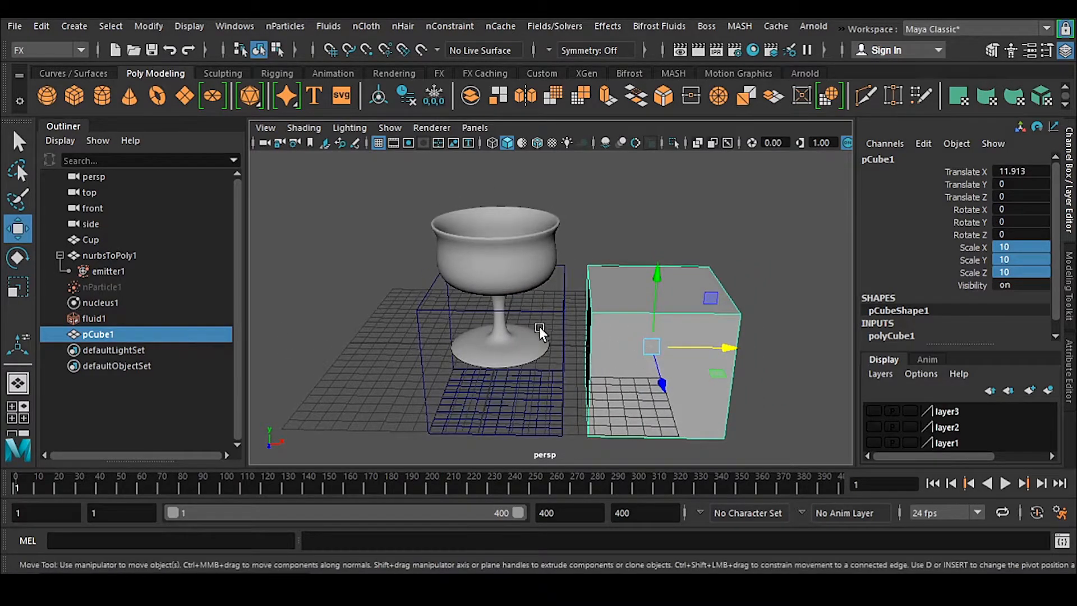
alt+drag(606, 358, 571, 332)
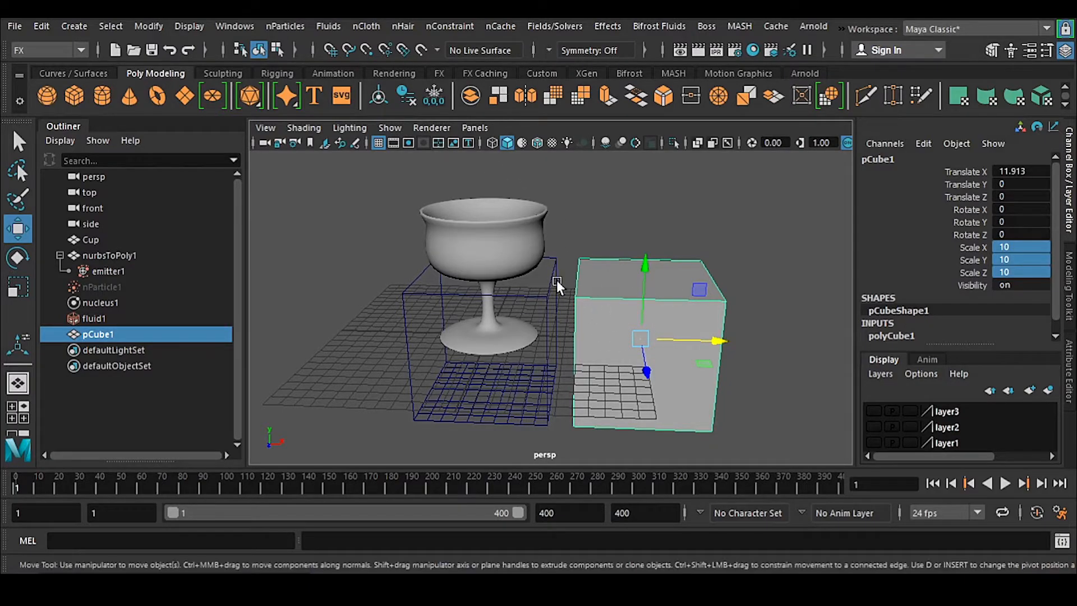
alt+drag(503, 339, 515, 318)
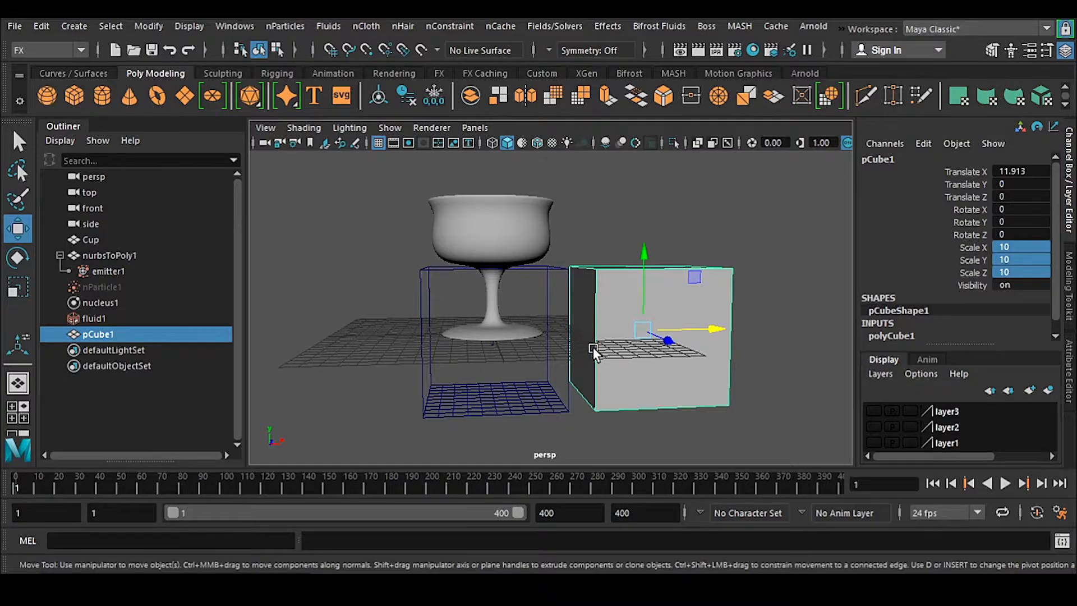
alt+drag(593, 346, 565, 359)
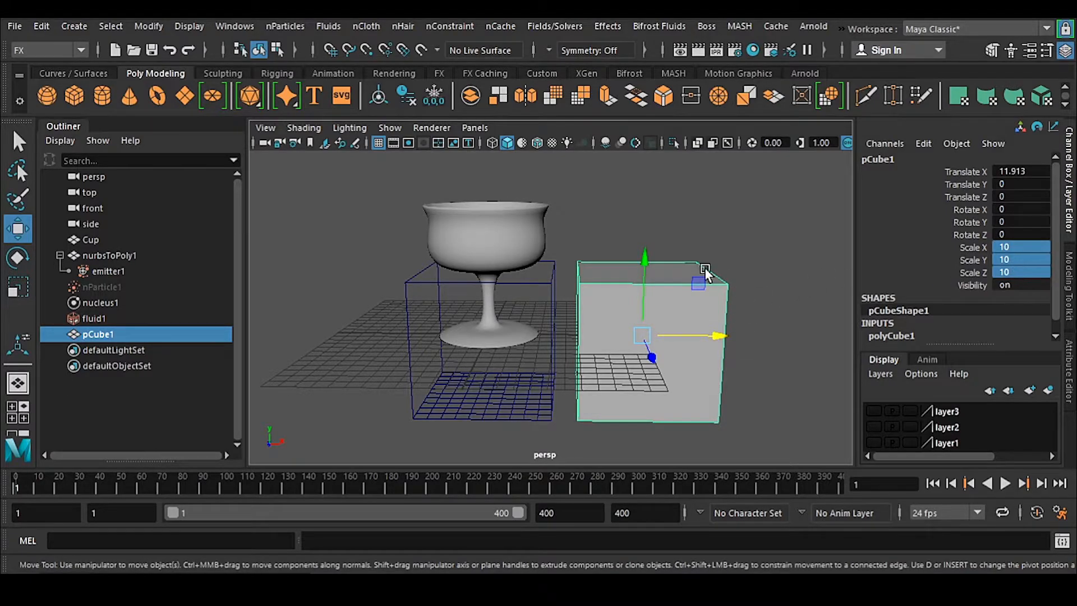
key(Delete)
Step: Compare the fluid container's Size attributes with its transform scale values and examine its position against the cup
click(542, 281)
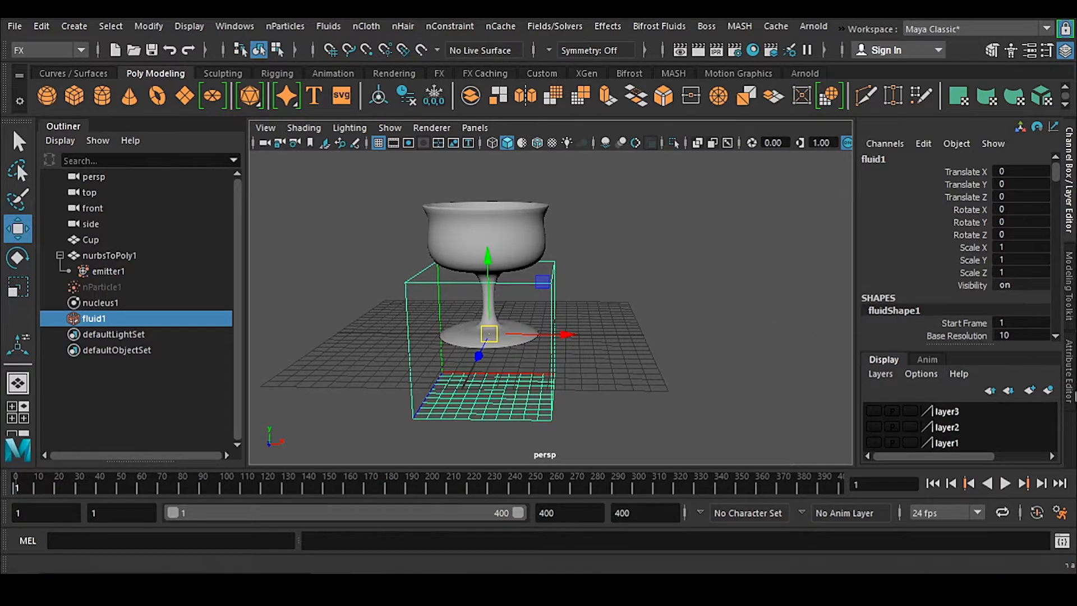
click(1074, 372)
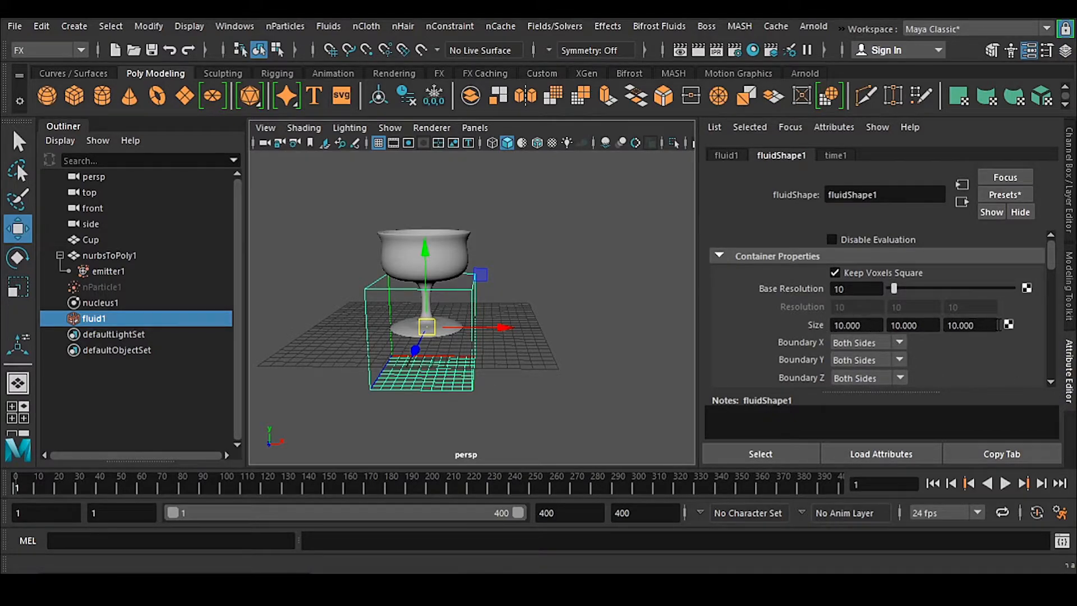
click(1070, 194)
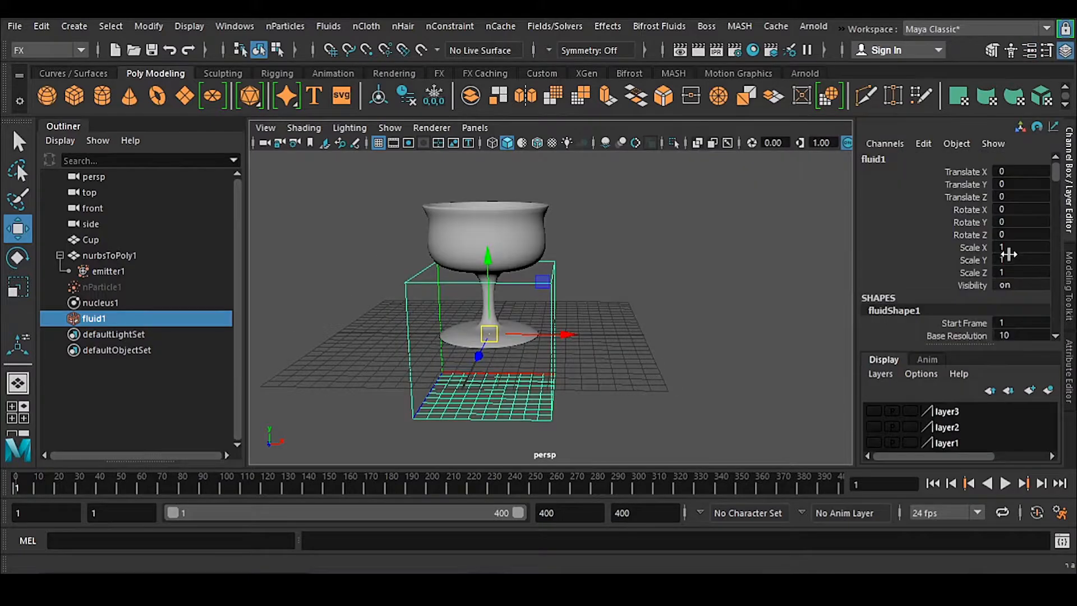
click(1069, 371)
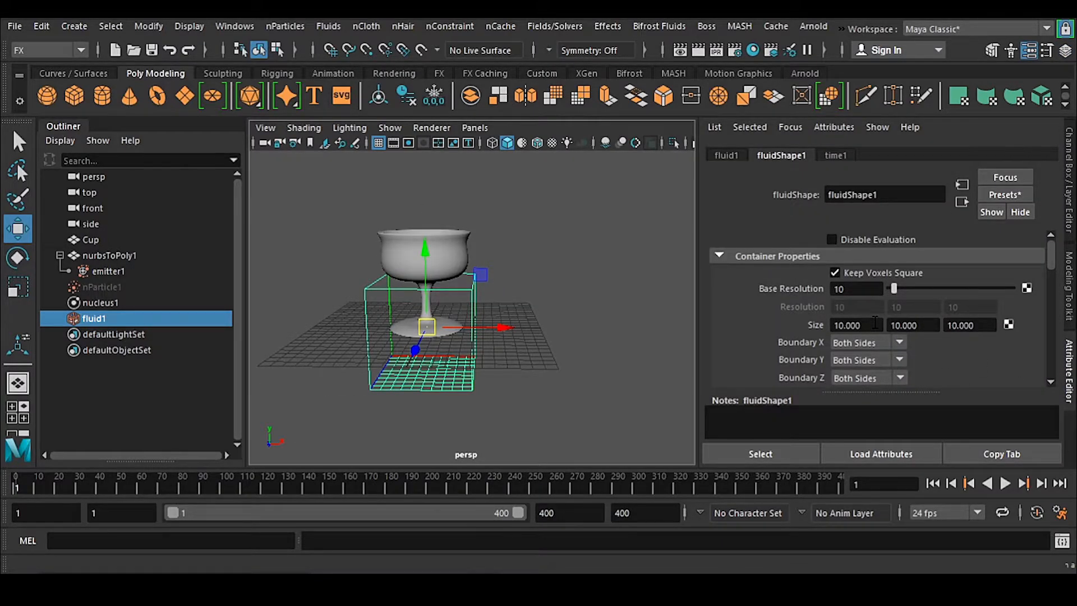
click(1070, 210)
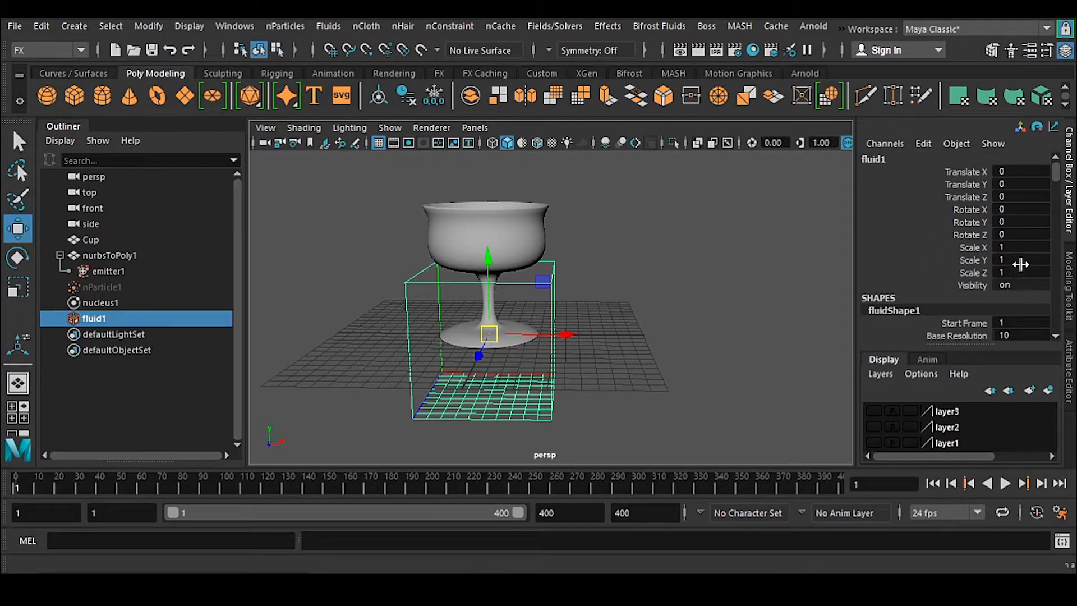
click(1070, 371)
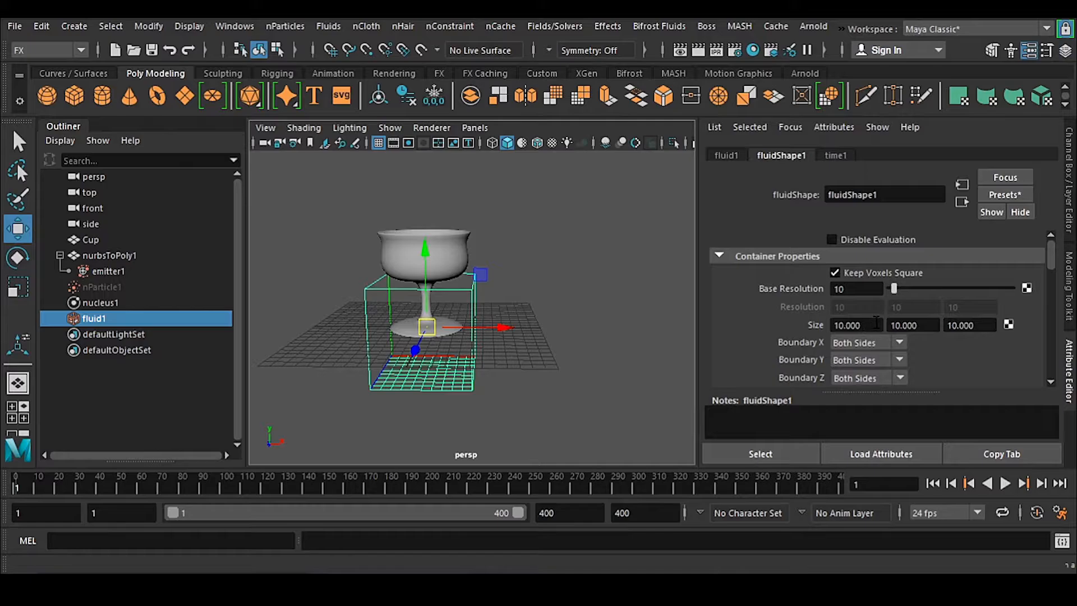
click(981, 327)
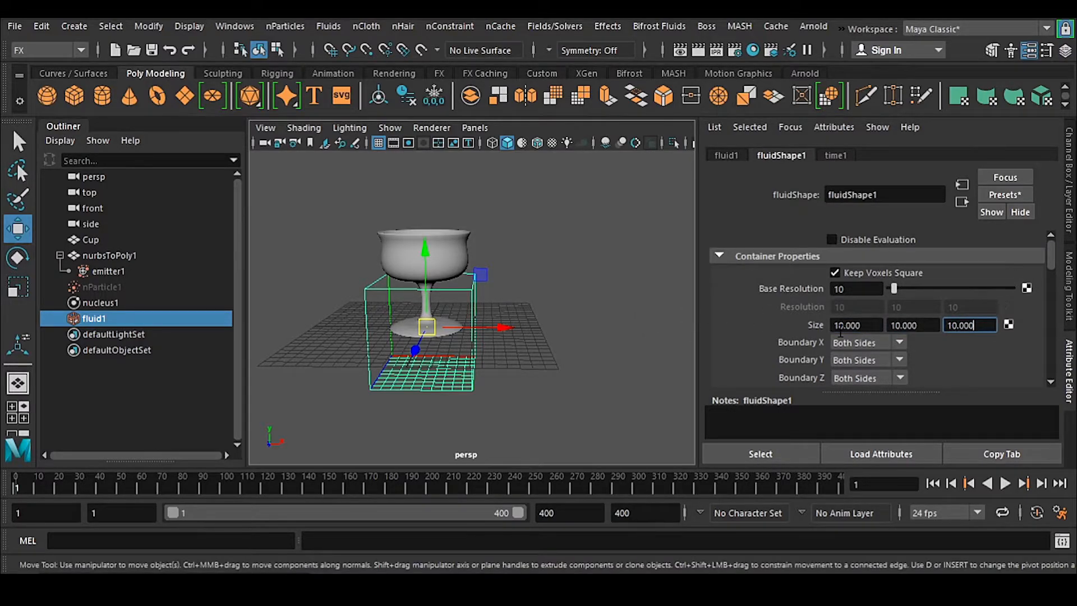
alt+drag(471, 325, 553, 322)
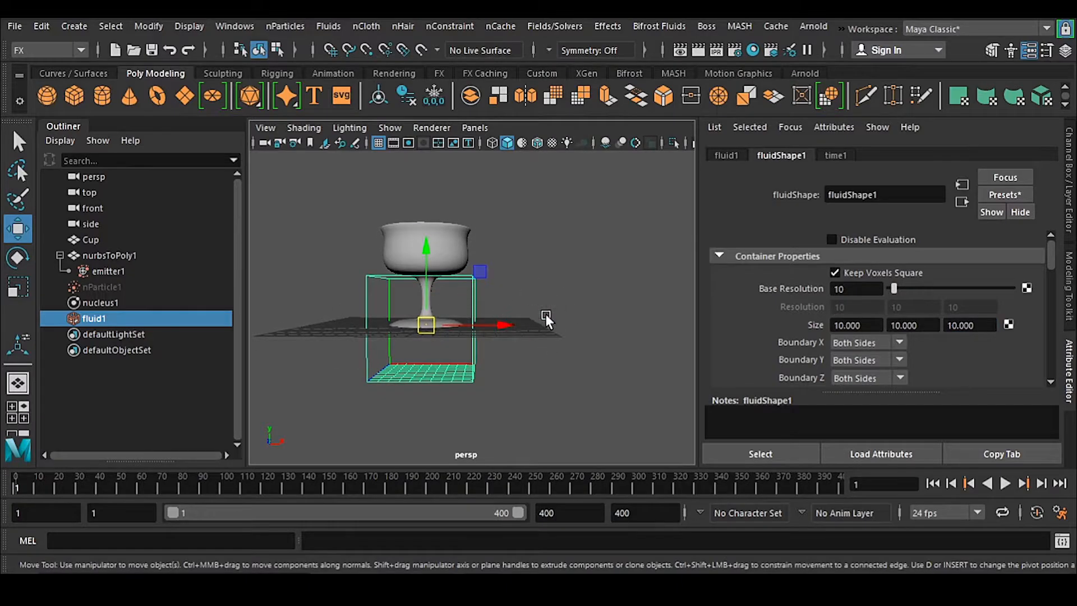
key(ctrl+a)
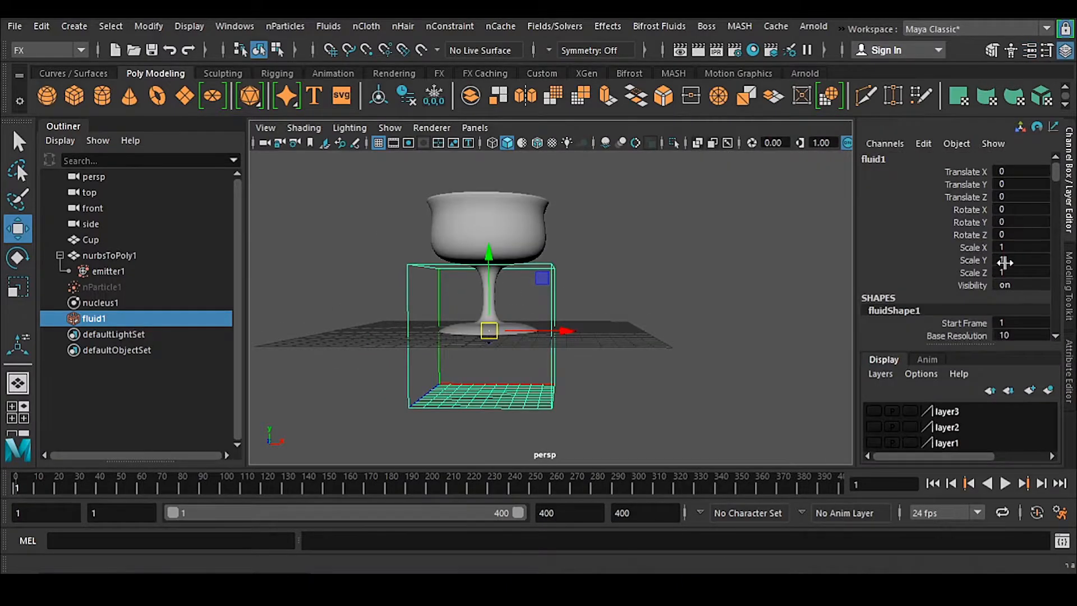
alt+middle_drag(703, 331, 759, 346)
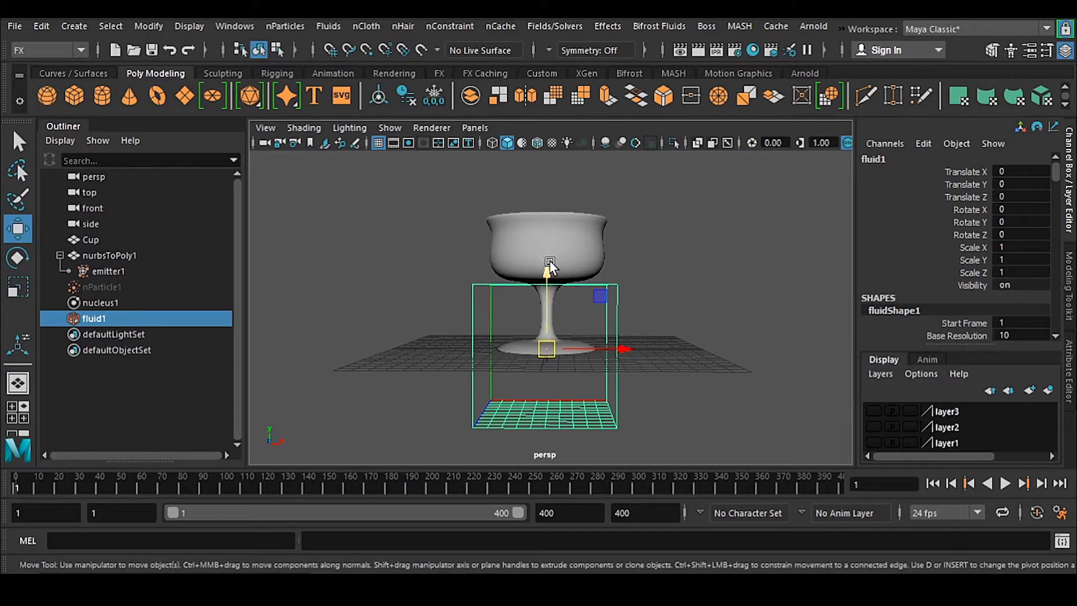
alt+middle_drag(688, 304, 657, 319)
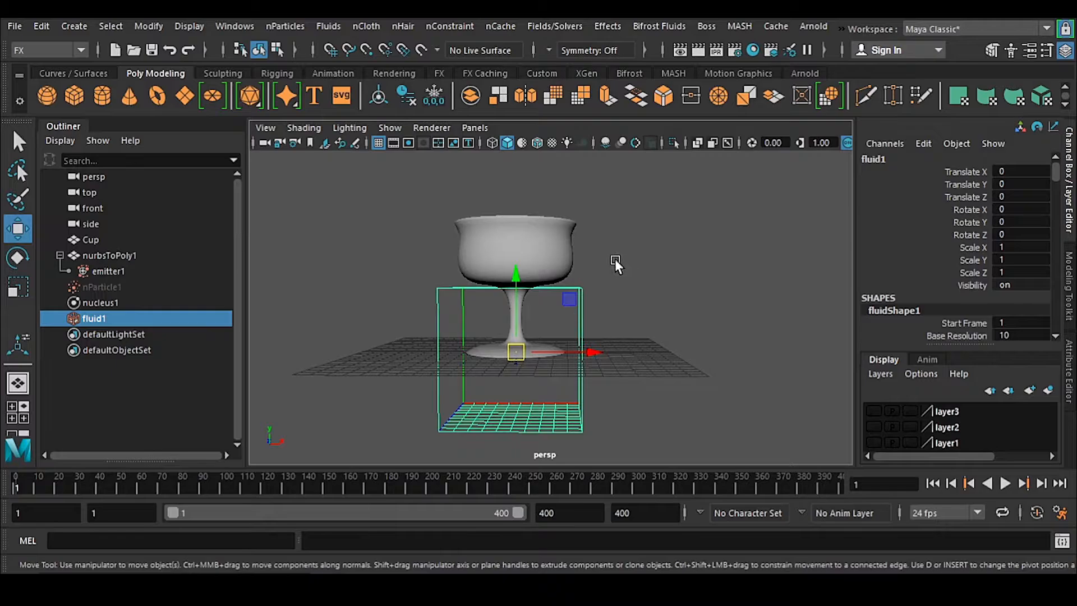
Step: Set the fluid container's Translate Y to 5 so it surrounds the cup, and save the scene
alt+middle_drag(617, 289, 650, 288)
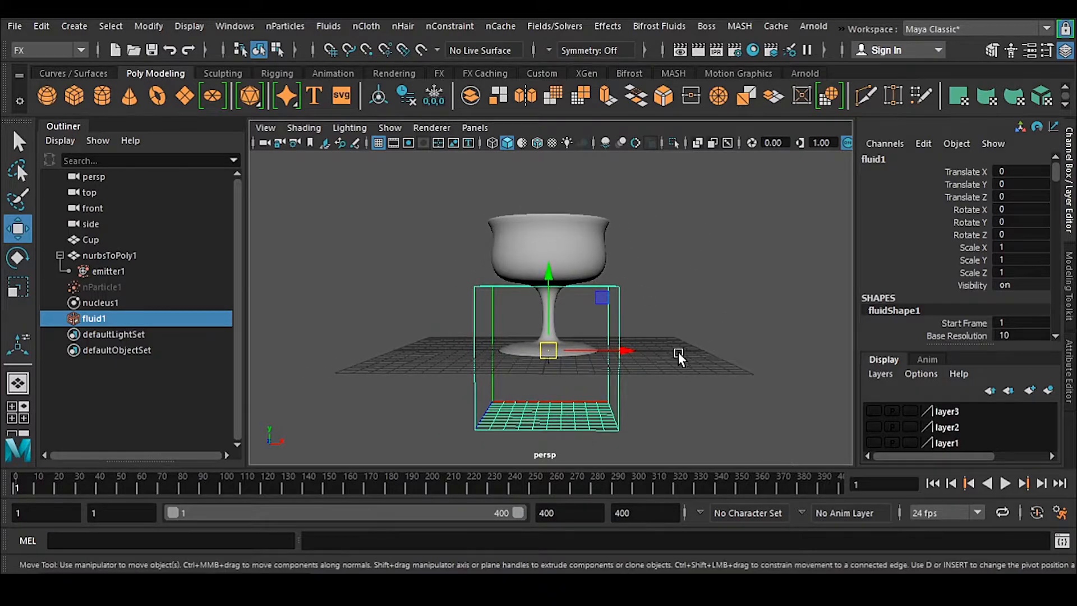
alt+drag(678, 351, 708, 337)
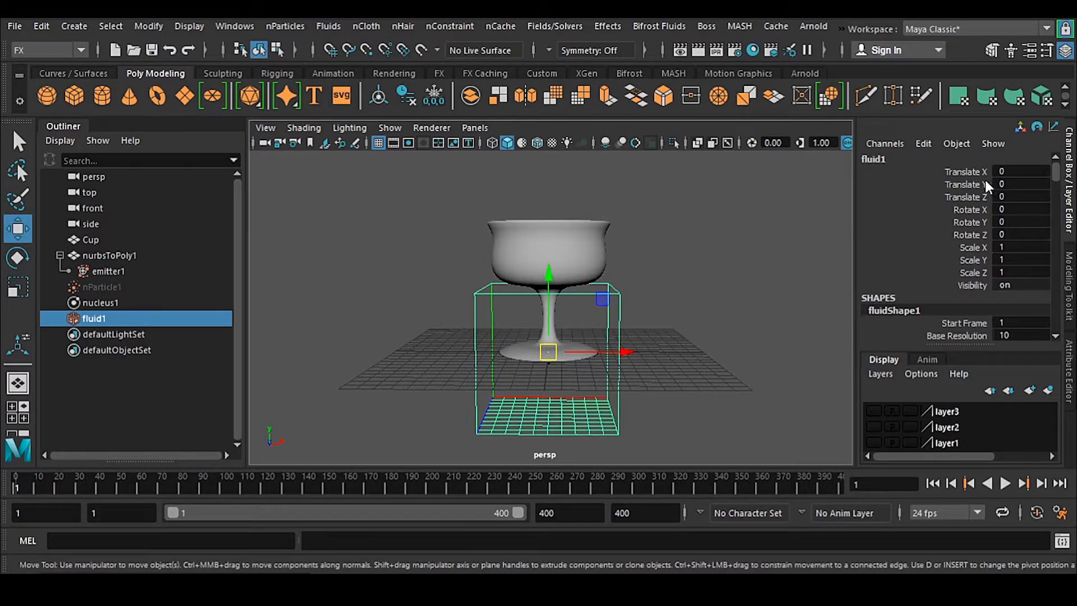
click(1010, 184)
text(5)
key(Return)
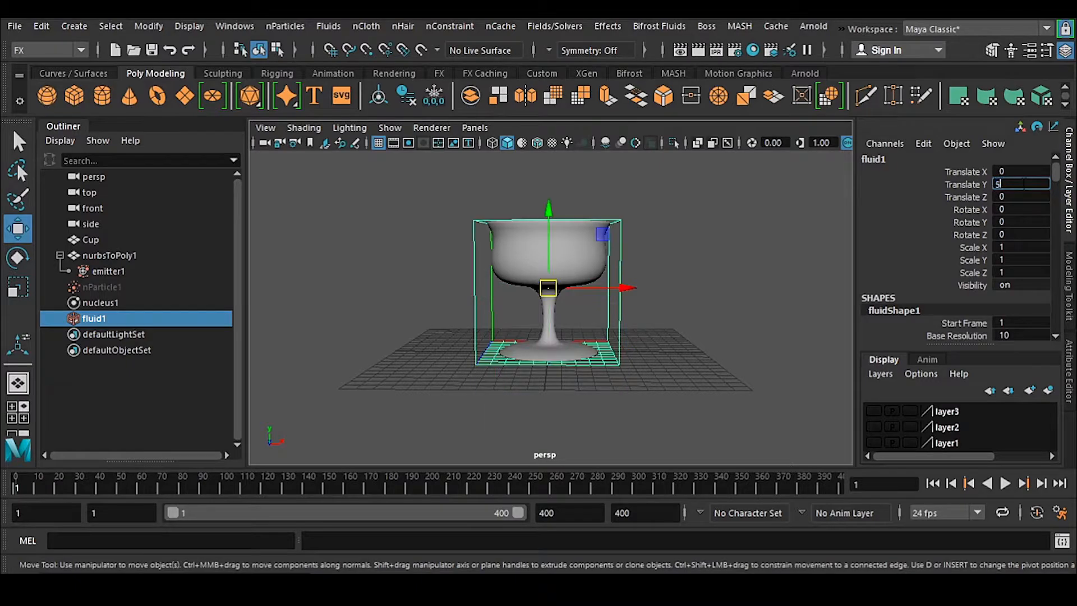
alt+drag(678, 364, 663, 348)
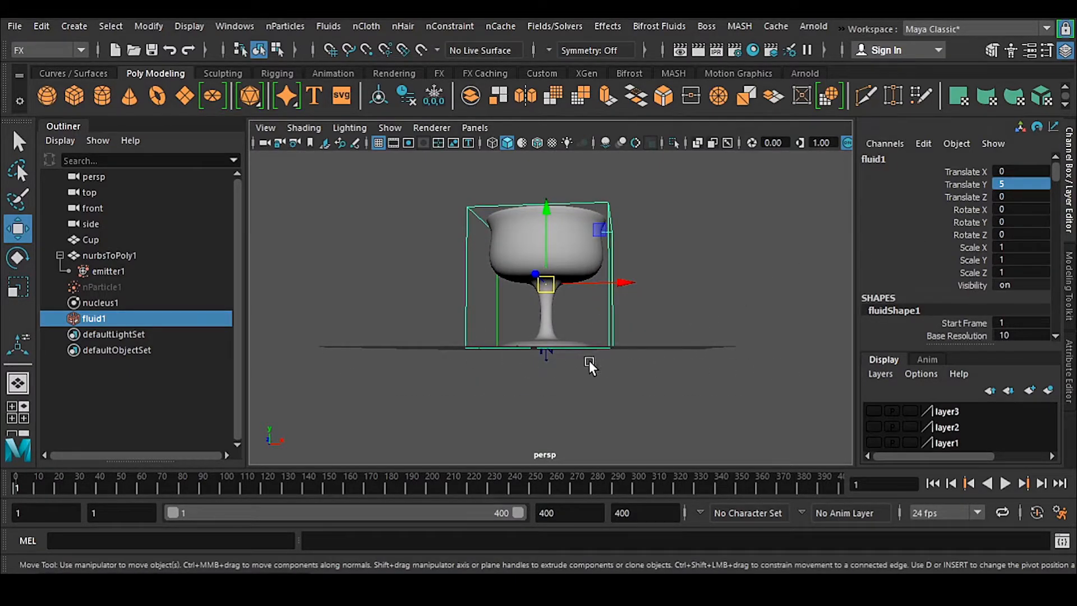
alt+drag(590, 365, 665, 365)
click(651, 355)
key(ctrl+s)
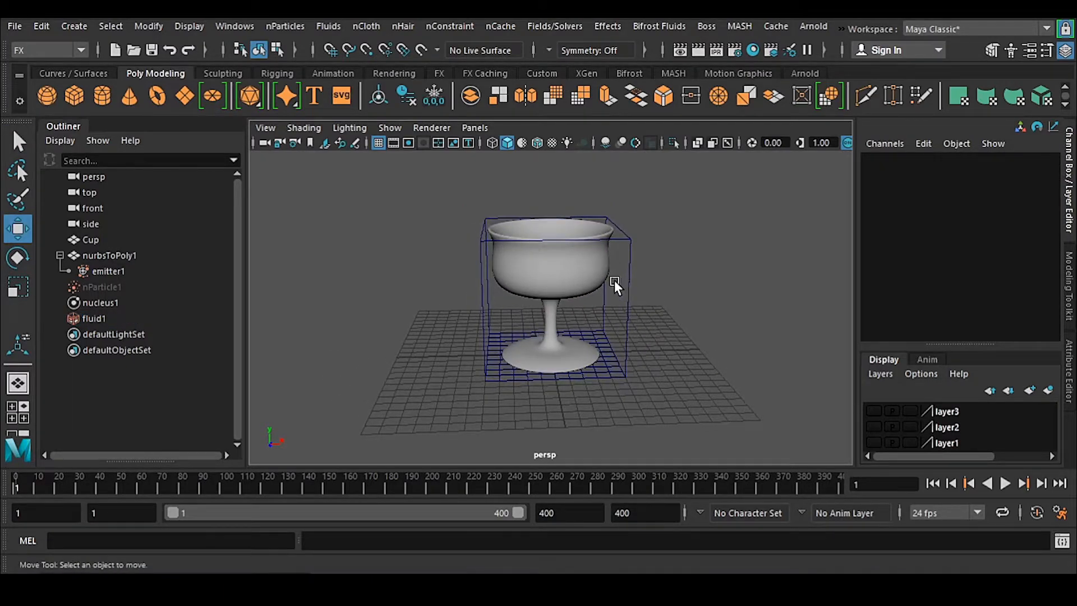
Step: Select the fluid container and examine how its bounds fit around the cup and its base
click(614, 281)
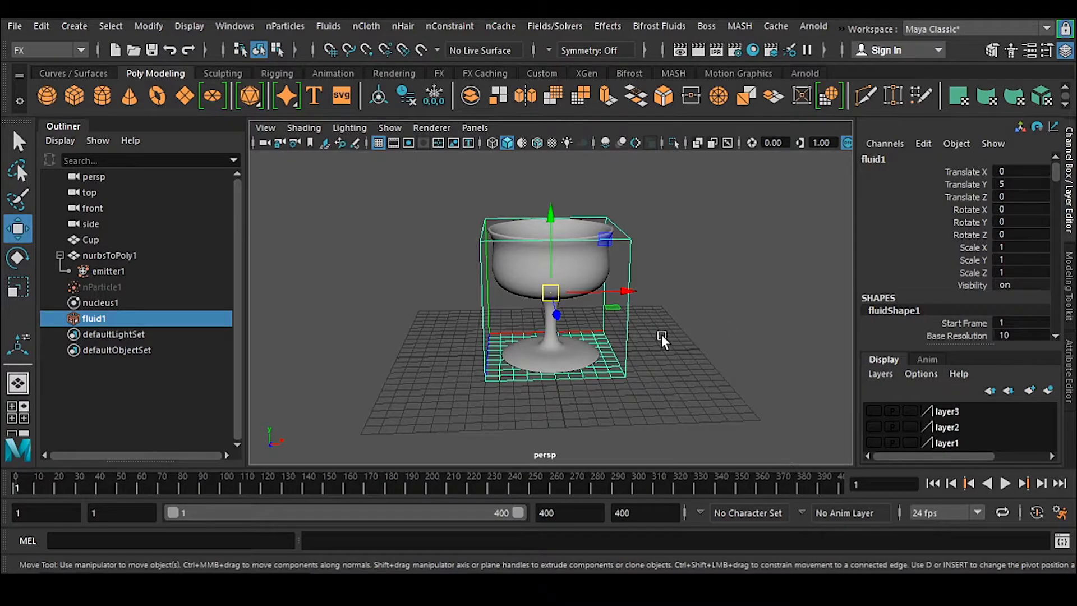
alt+drag(666, 369, 609, 328)
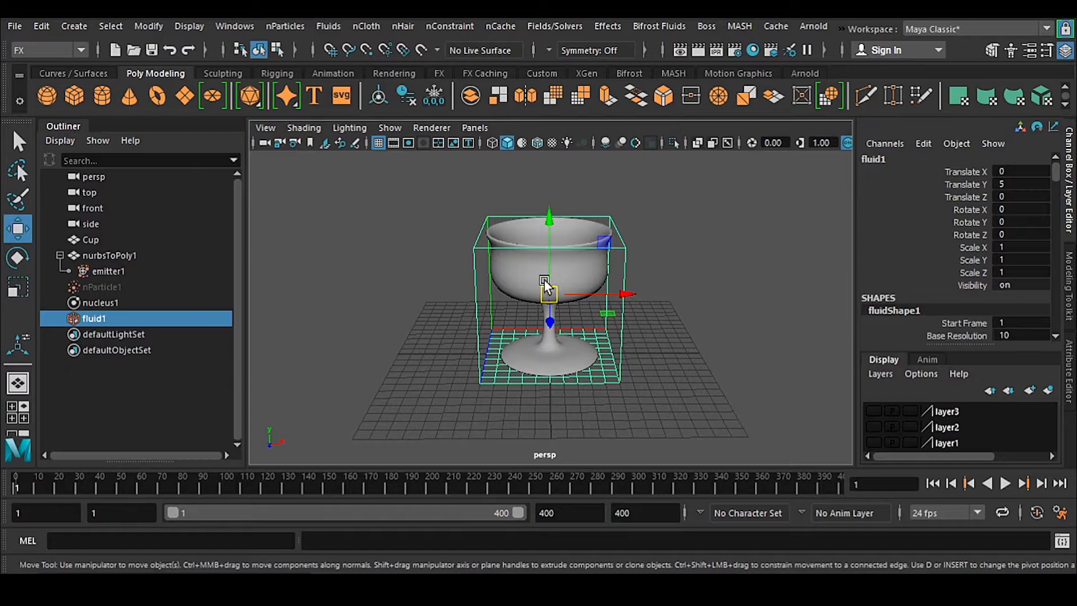
alt+drag(688, 353, 645, 326)
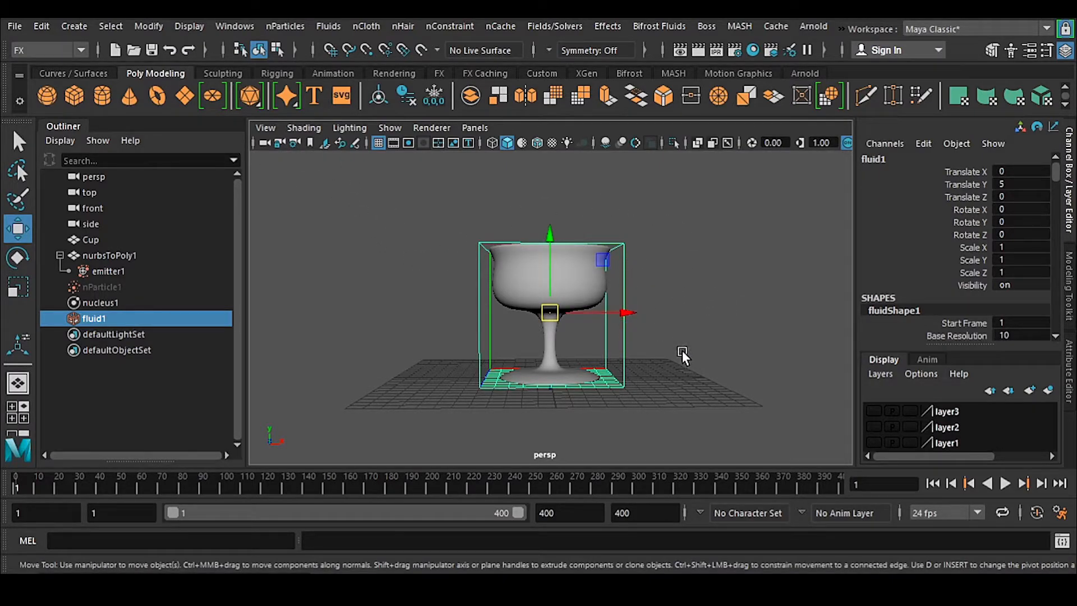
alt+drag(682, 351, 681, 359)
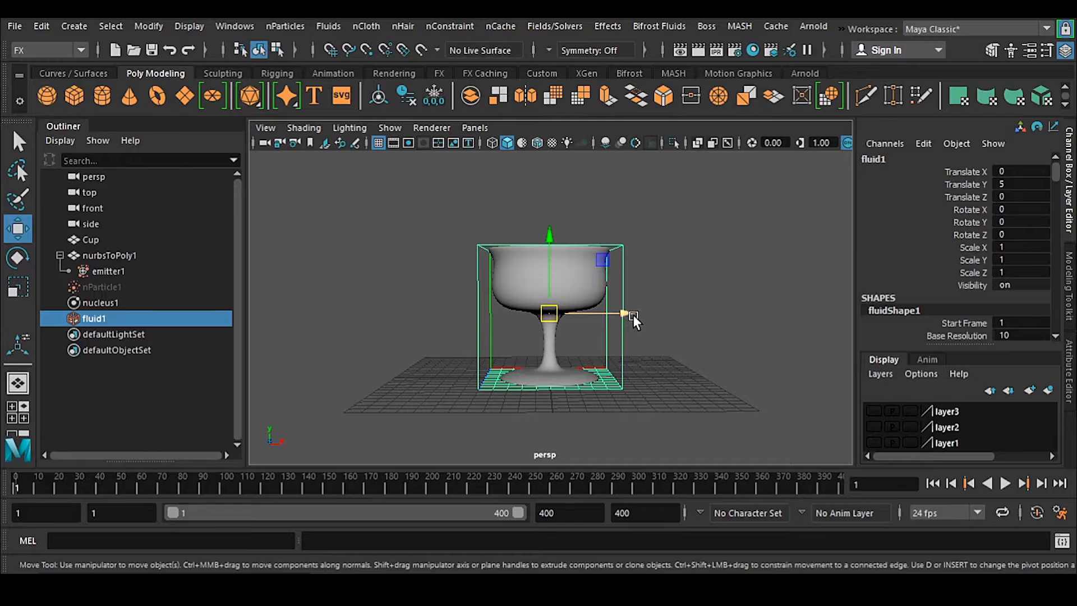
click(716, 318)
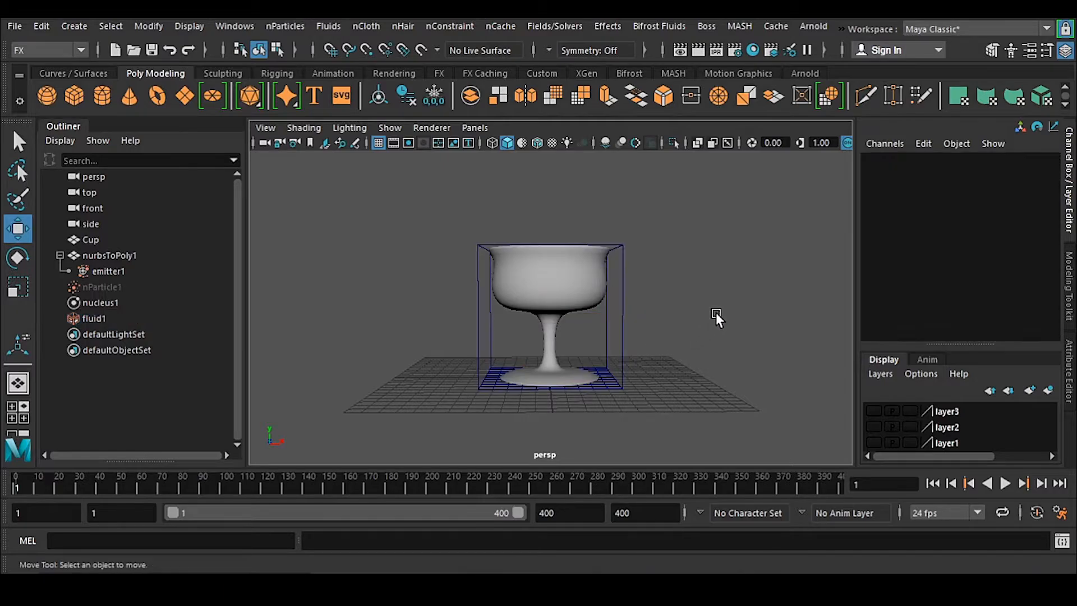
click(613, 301)
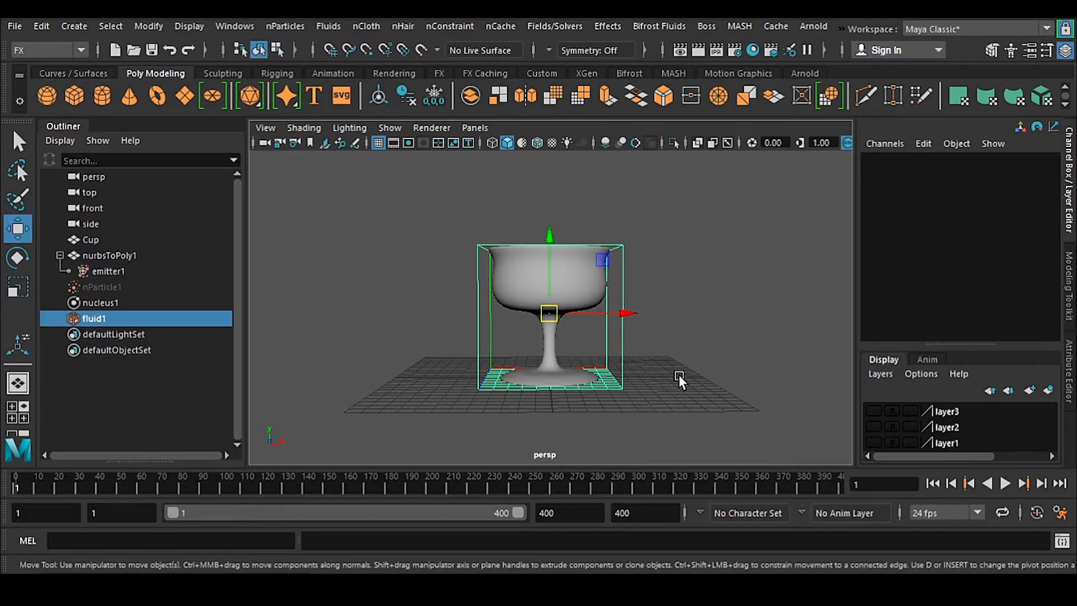
alt+drag(684, 381, 682, 384)
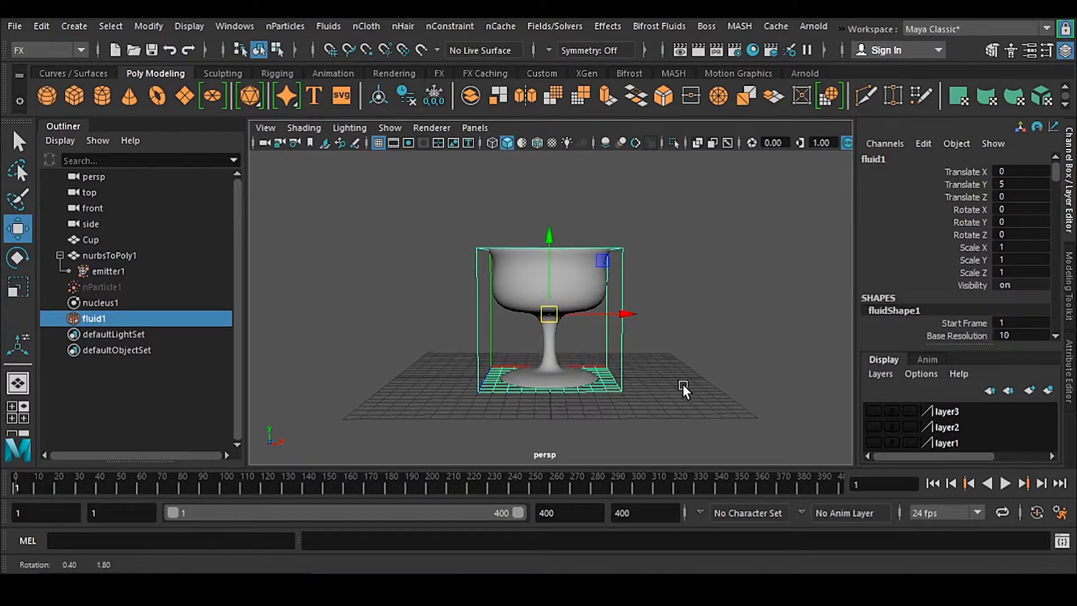
Step: Create a new perspective camera and frame the cup and fluid container from the front
click(475, 128)
mouse_move(505, 145)
click(691, 159)
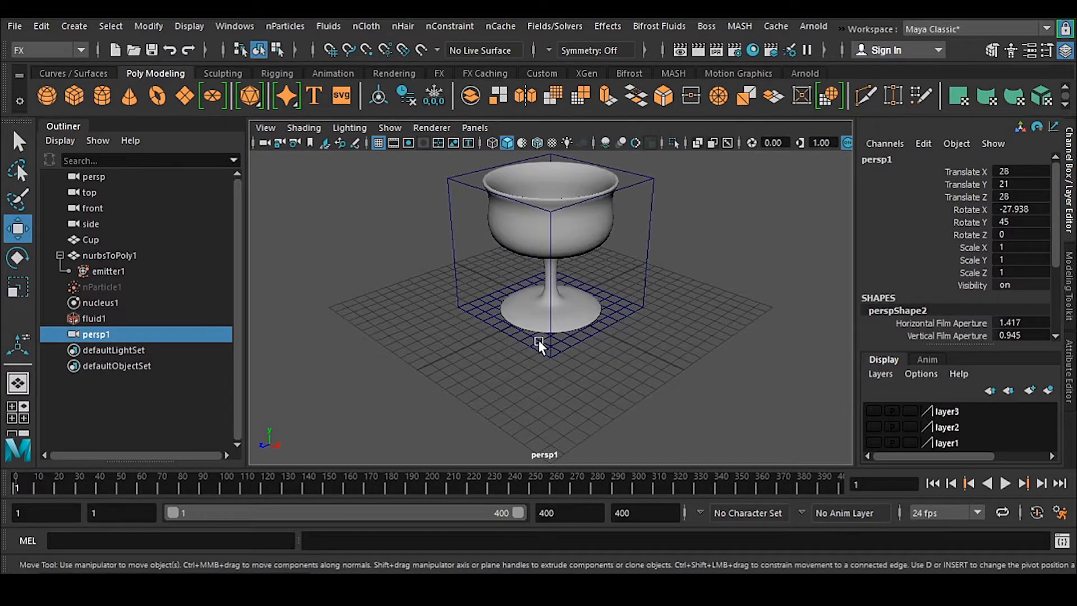
alt+drag(538, 340, 637, 381)
alt+right_drag(637, 381, 604, 358)
alt+drag(605, 358, 634, 290)
alt+middle_drag(599, 285, 591, 328)
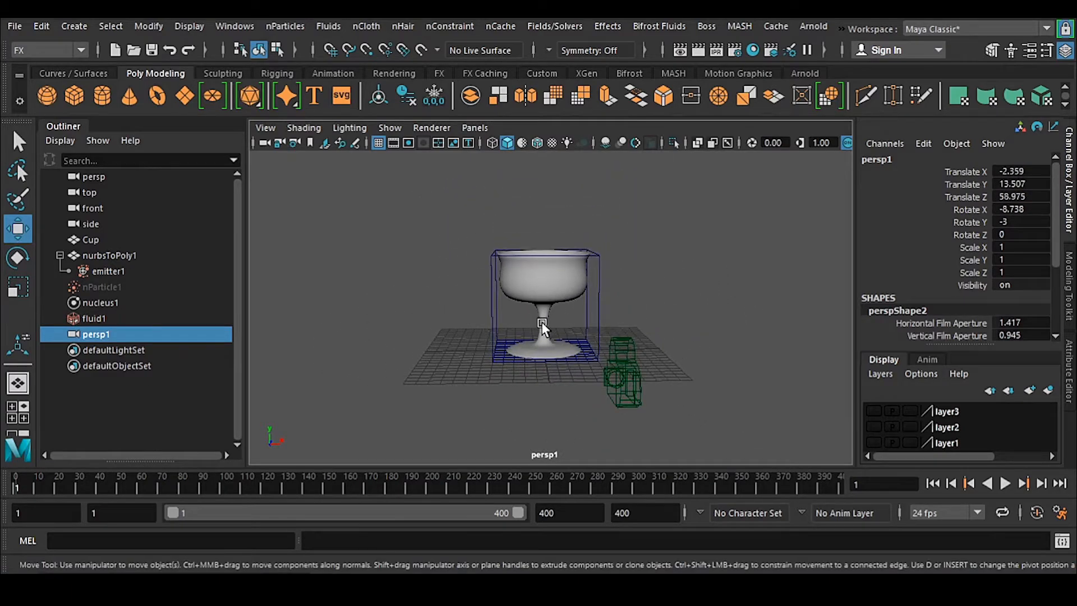
Step: Hide the original persp camera from the new camera's view and save the scene
click(641, 379)
key(h)
click(610, 300)
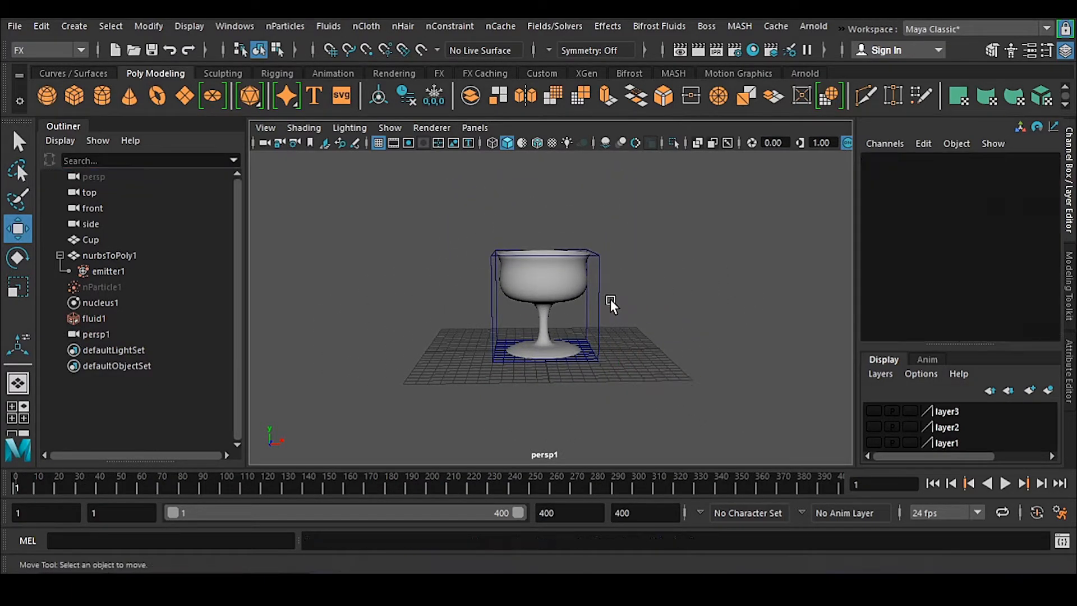
mouse_move(614, 378)
alt+mouse_down()
mouse_move(632, 365)
mouse_move(593, 377)
mouse_move(619, 378)
mouse_move(615, 405)
mouse_move(616, 382)
alt+mouse_up()
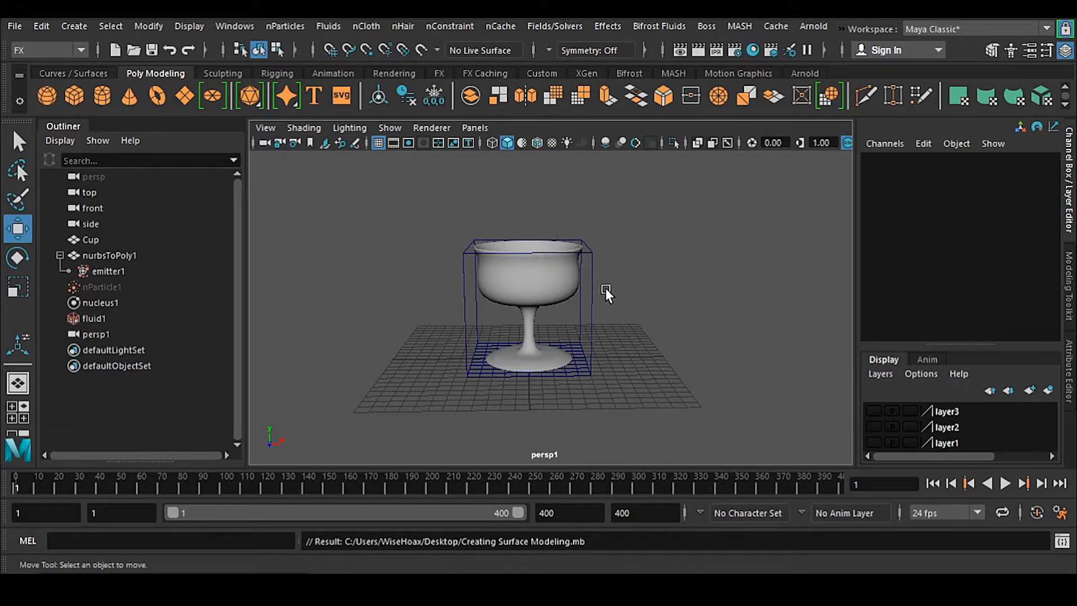
key(ctrl+s)
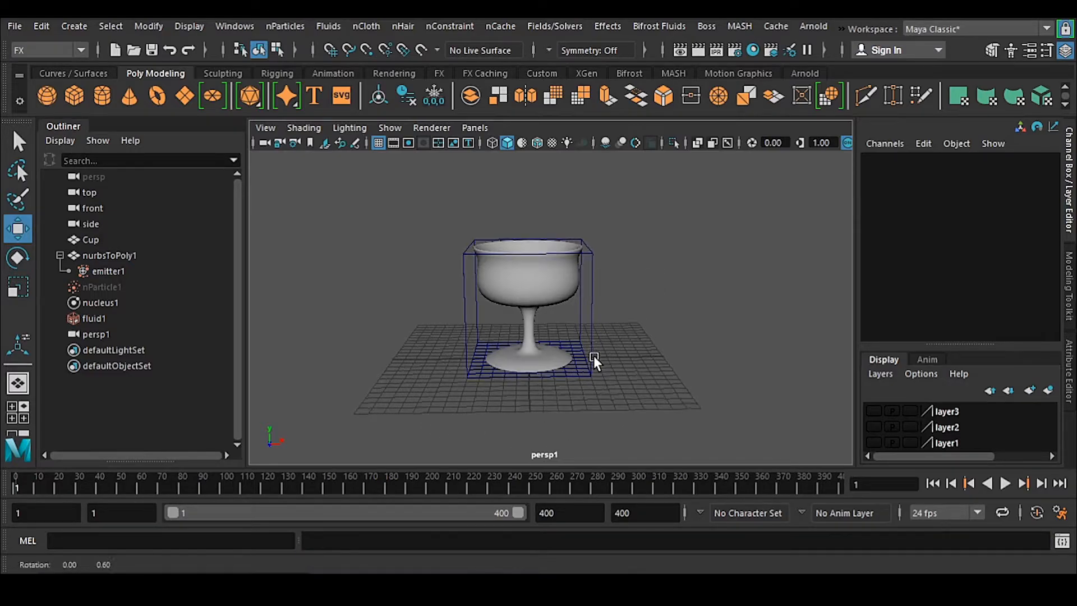
Step: Center the cup in the new camera's 960 x 540 frame with the resolution gate and gate mask, and turn both off
alt+drag(593, 355, 714, 345)
key(ctrl+space)
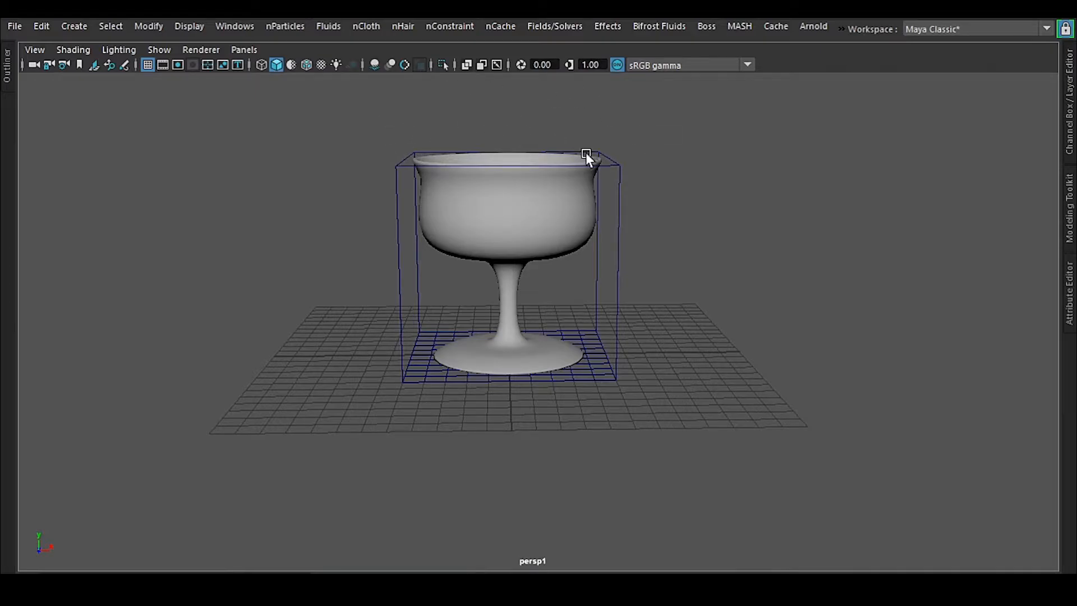
click(176, 65)
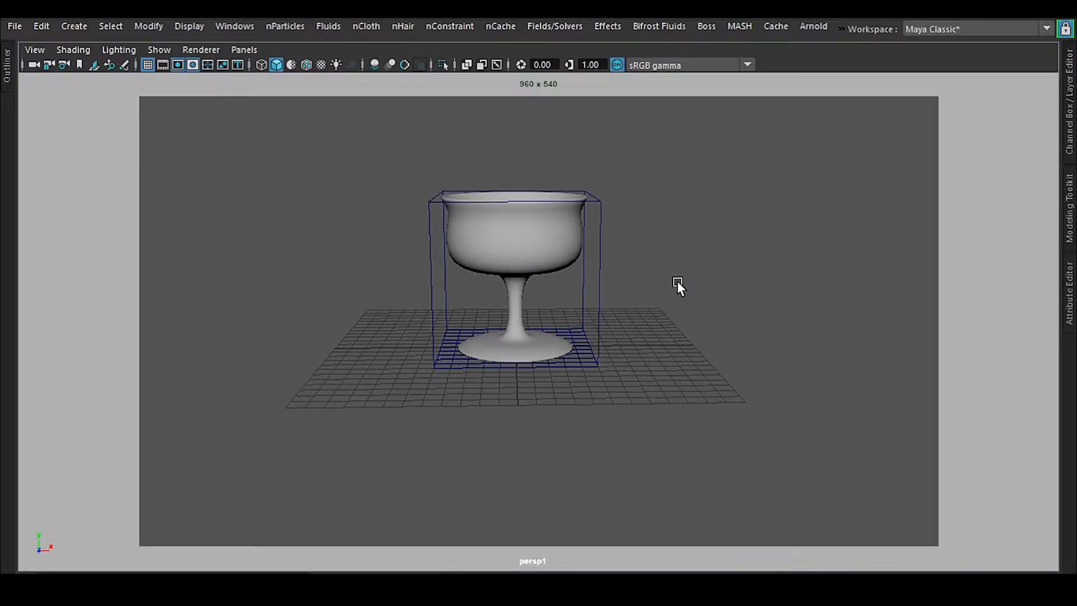
alt+middle_drag(677, 281, 704, 253)
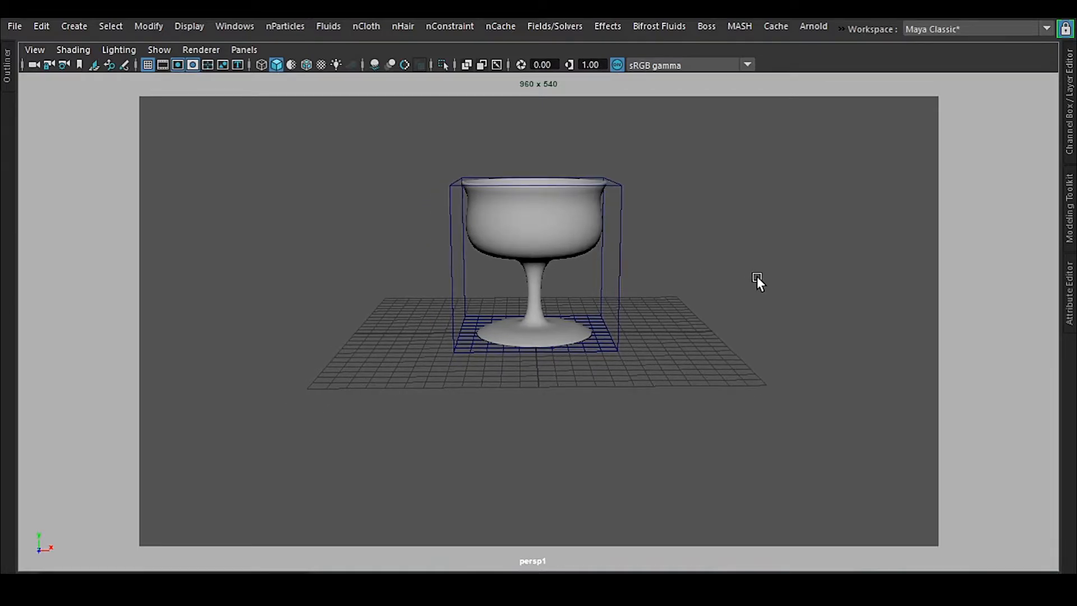
click(192, 64)
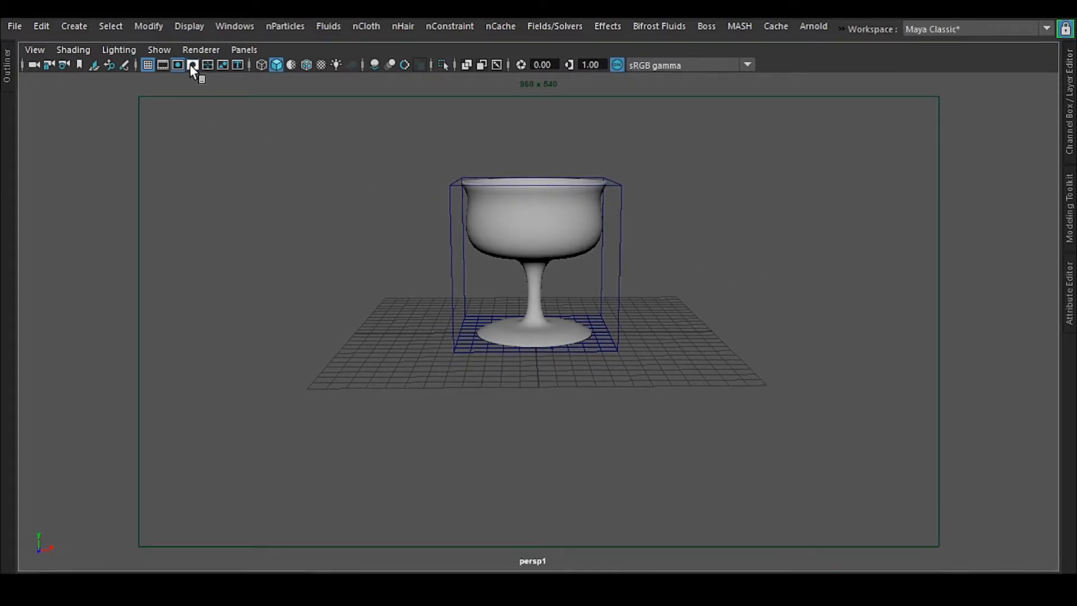
click(177, 64)
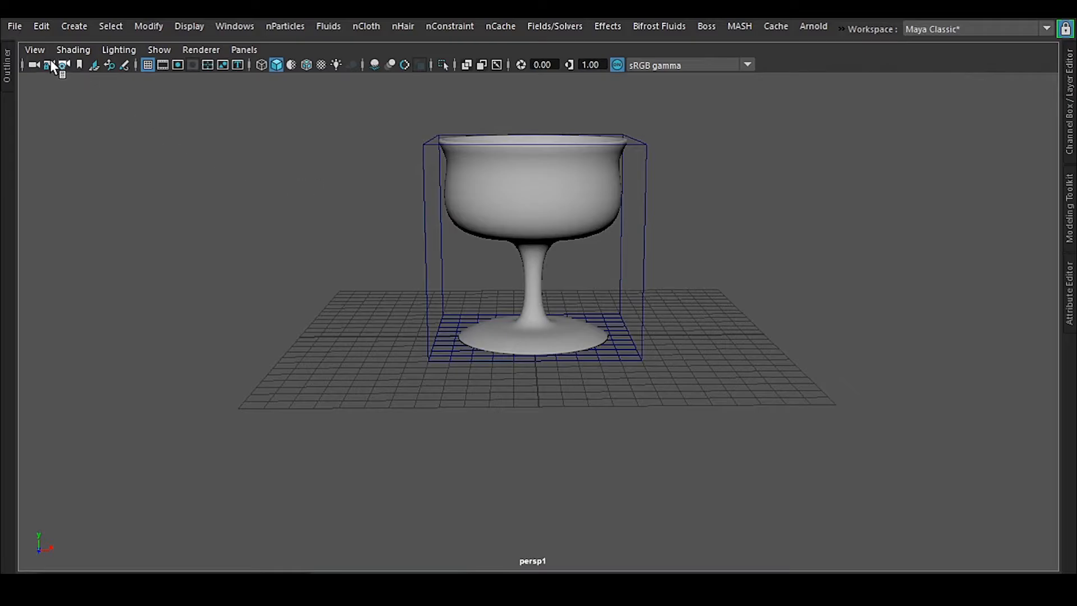
Step: Select the new perspective camera and rename it Cam
click(35, 49)
click(69, 77)
click(1070, 136)
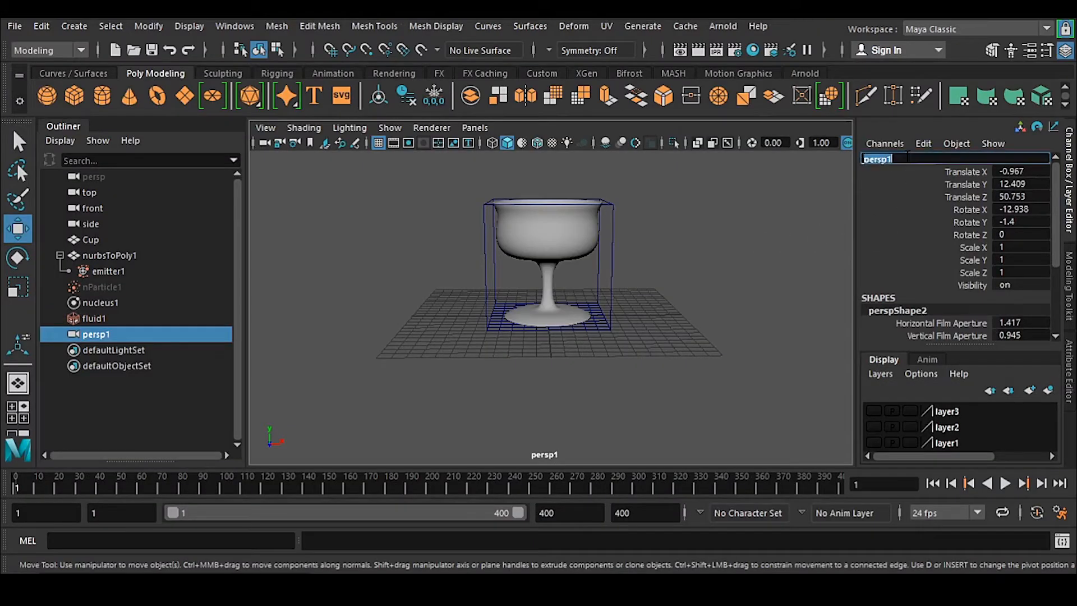
text(Cam)
key(Return)
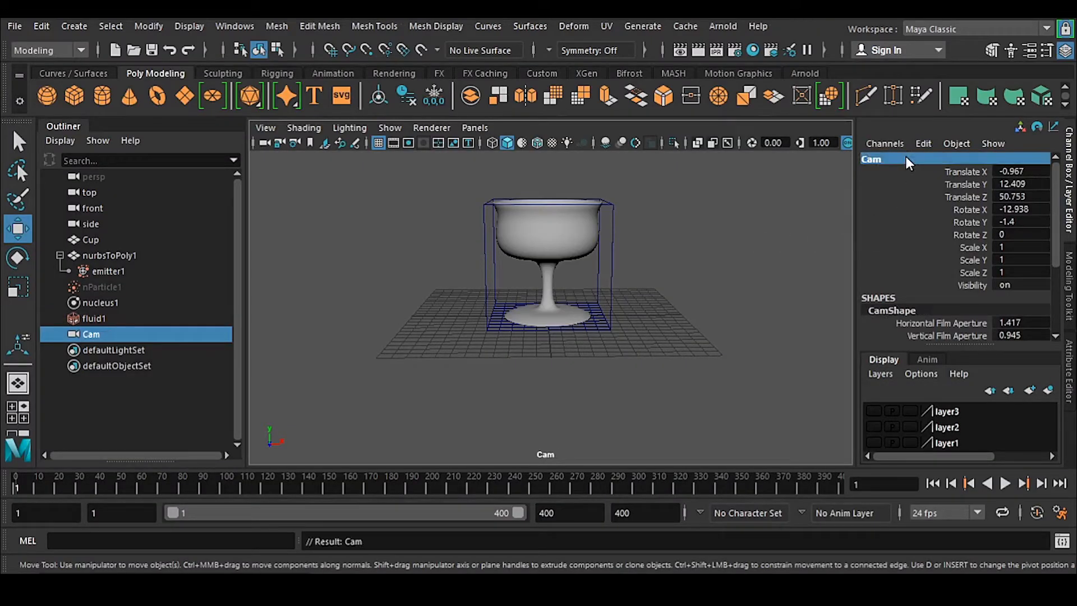
Step: Lock the Cam camera against view changes and save the scene
click(279, 142)
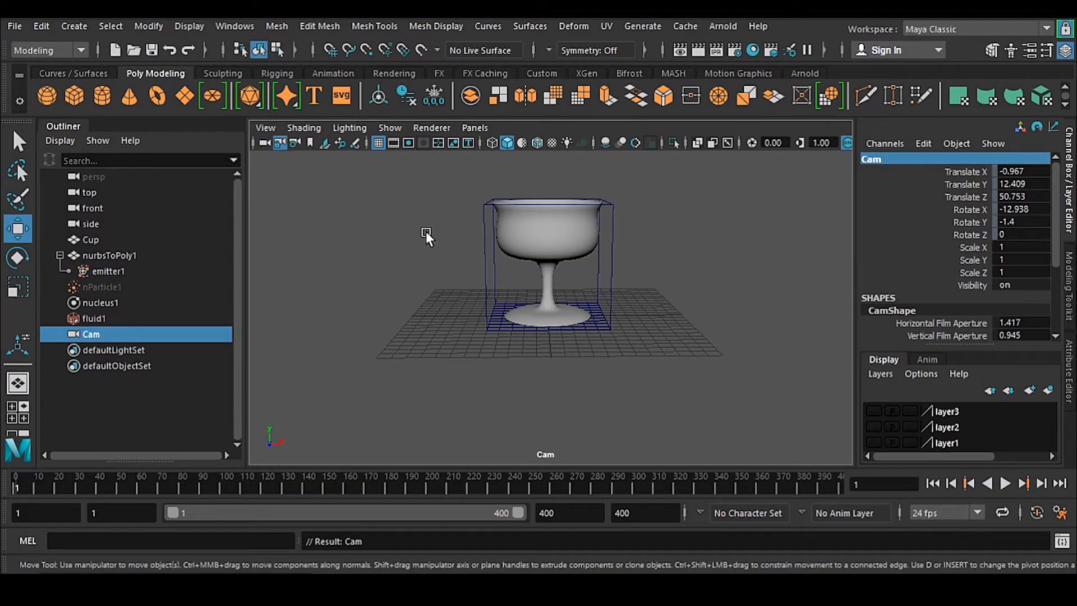
click(731, 324)
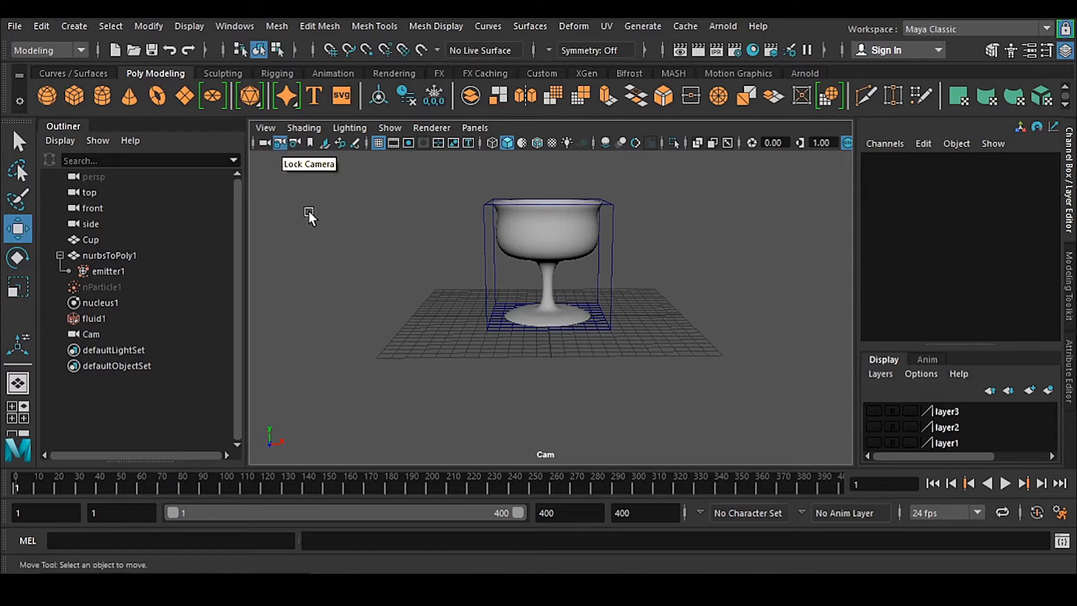
key(ctrl+s)
Step: Select the view's camera and lock its Translate, Rotate and Scale X channels
click(266, 128)
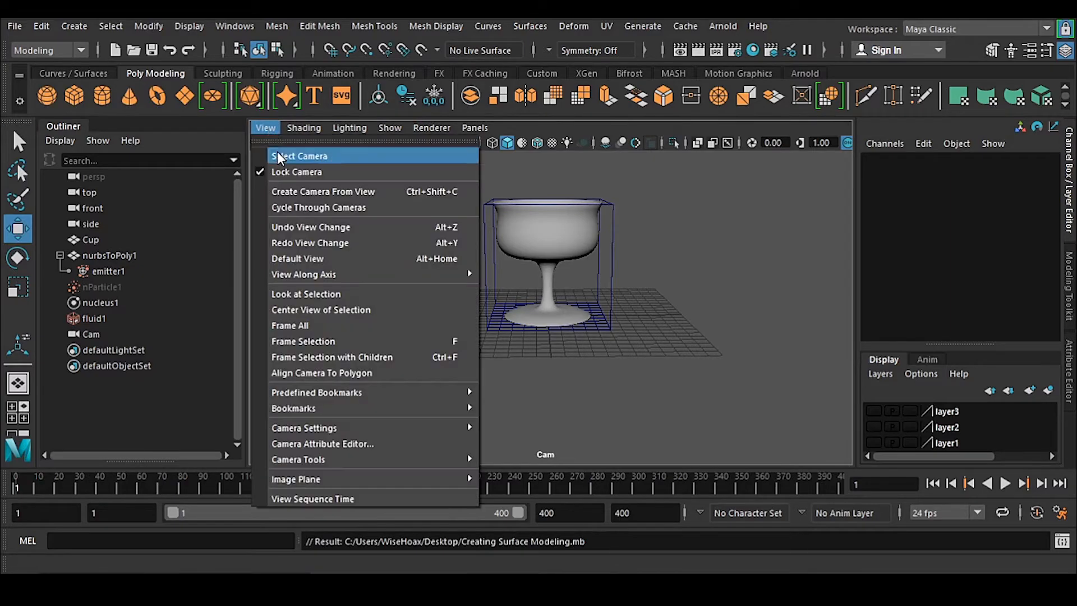
click(303, 155)
drag(968, 171, 970, 247)
right_click(970, 247)
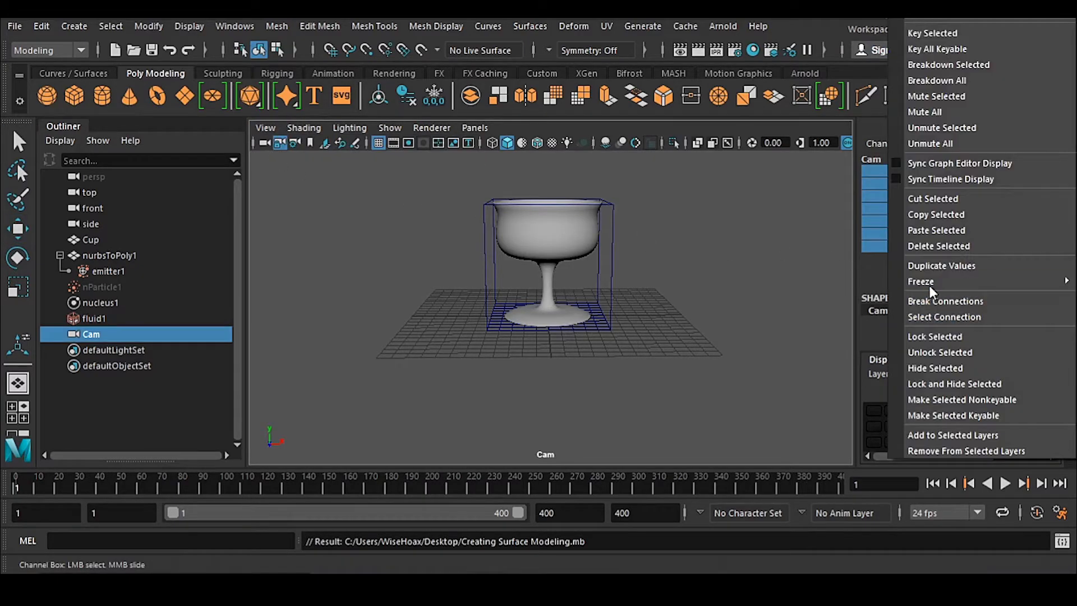
click(954, 337)
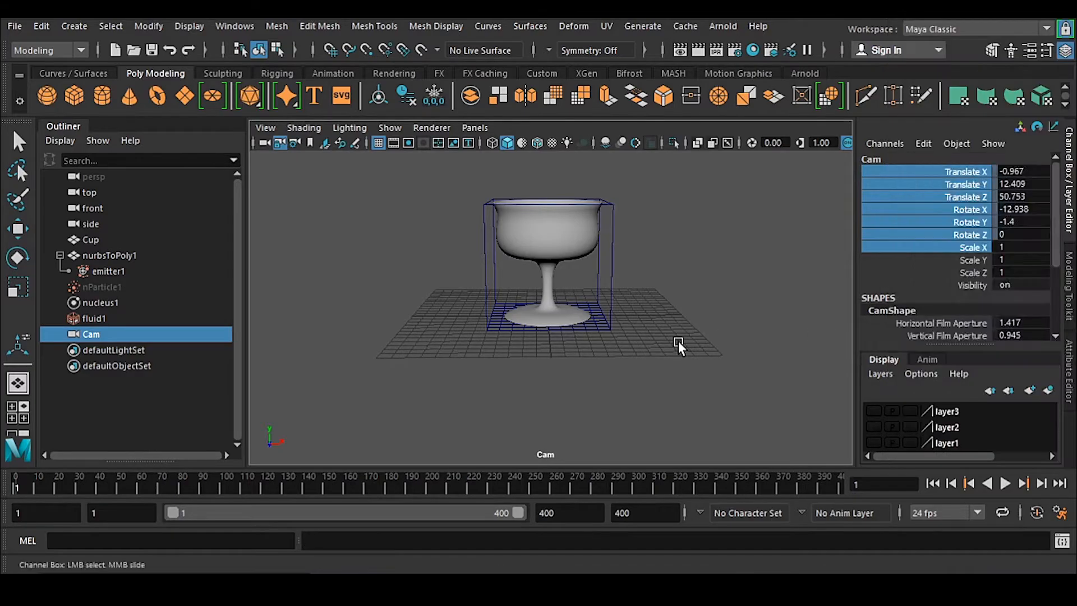
click(678, 341)
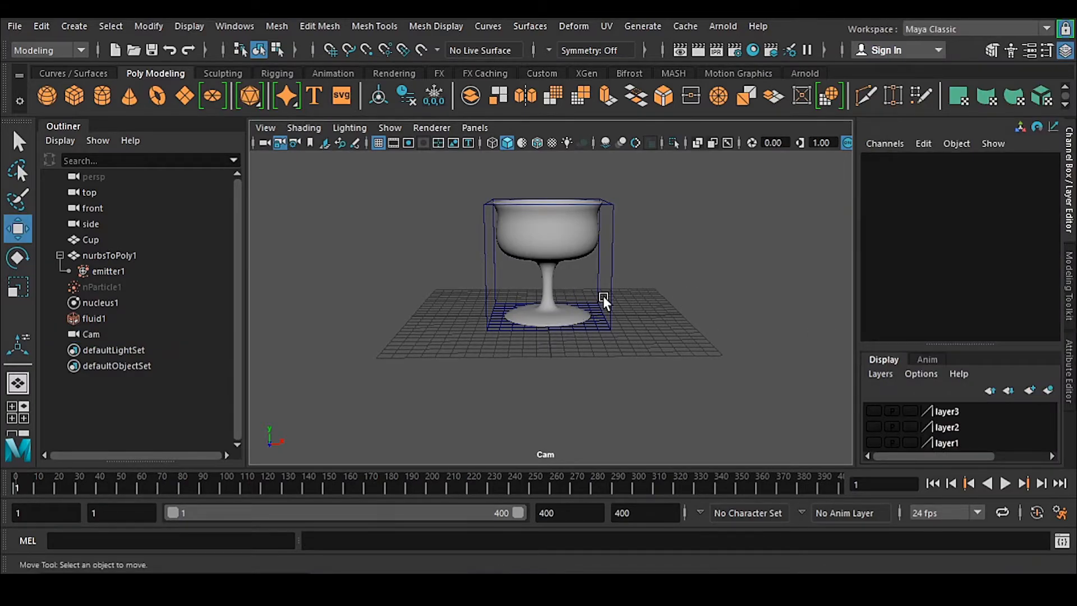
Step: Open the fluid container's shape attributes in a separate enlarged window beside the viewport and turn on Disable Evaluation
click(614, 261)
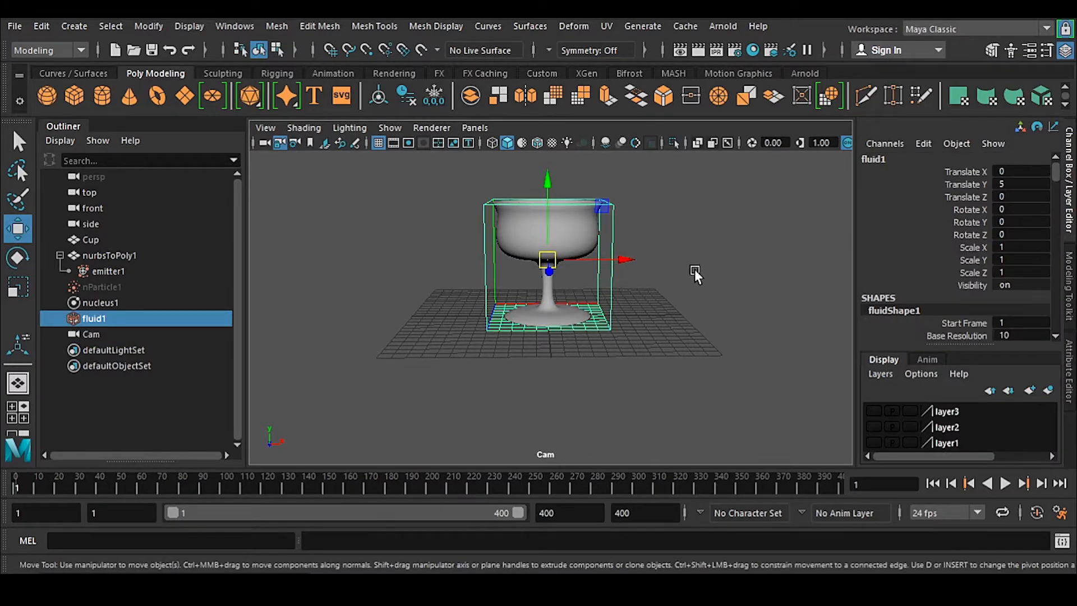
click(1072, 379)
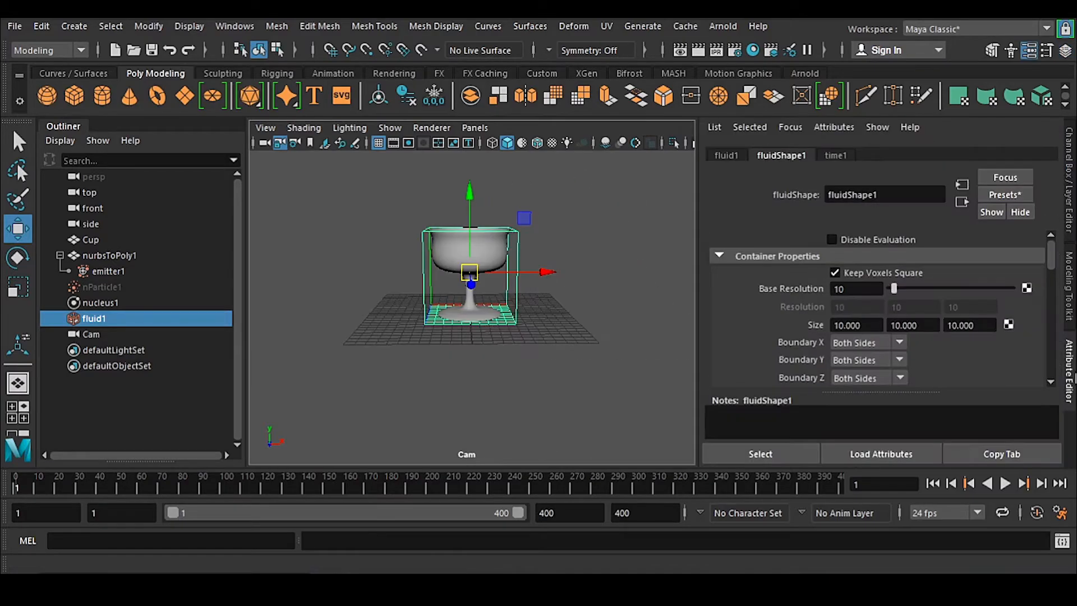
click(1024, 459)
drag(539, 203, 553, 18)
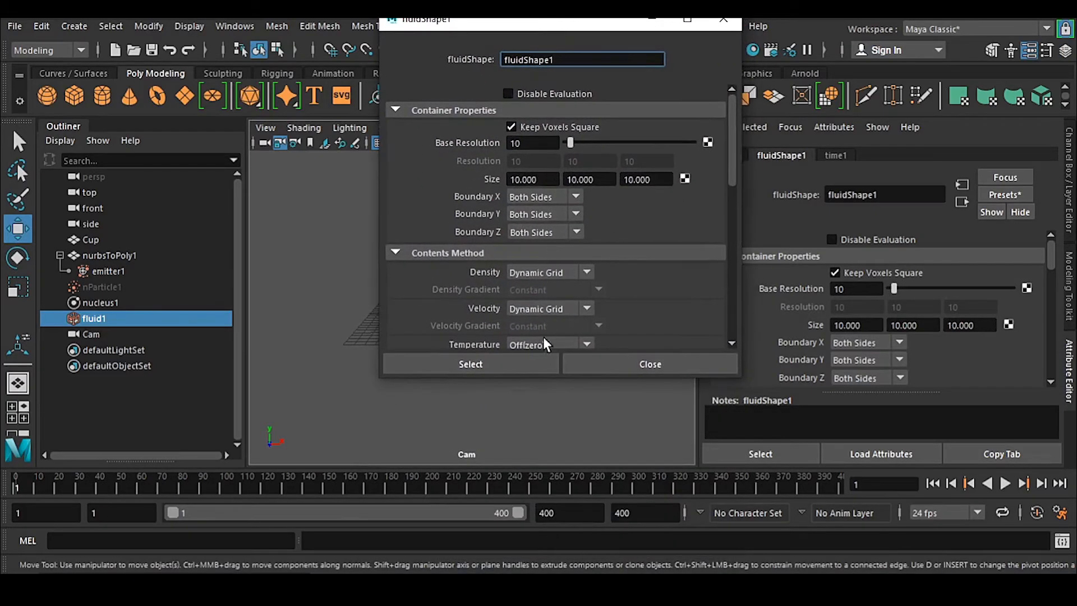
drag(543, 377, 543, 517)
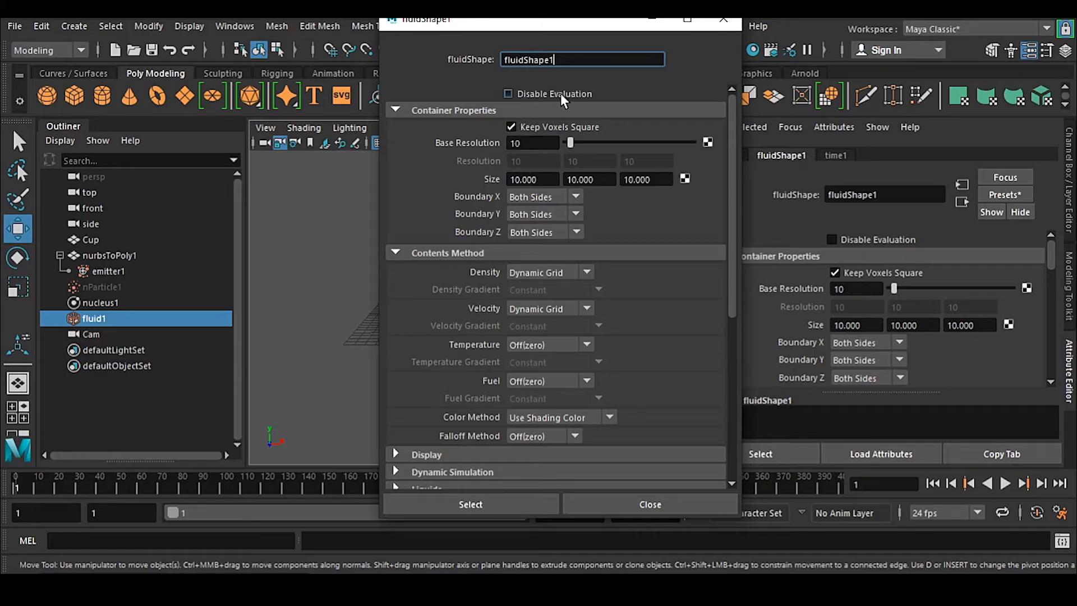
click(578, 94)
drag(538, 25, 853, 28)
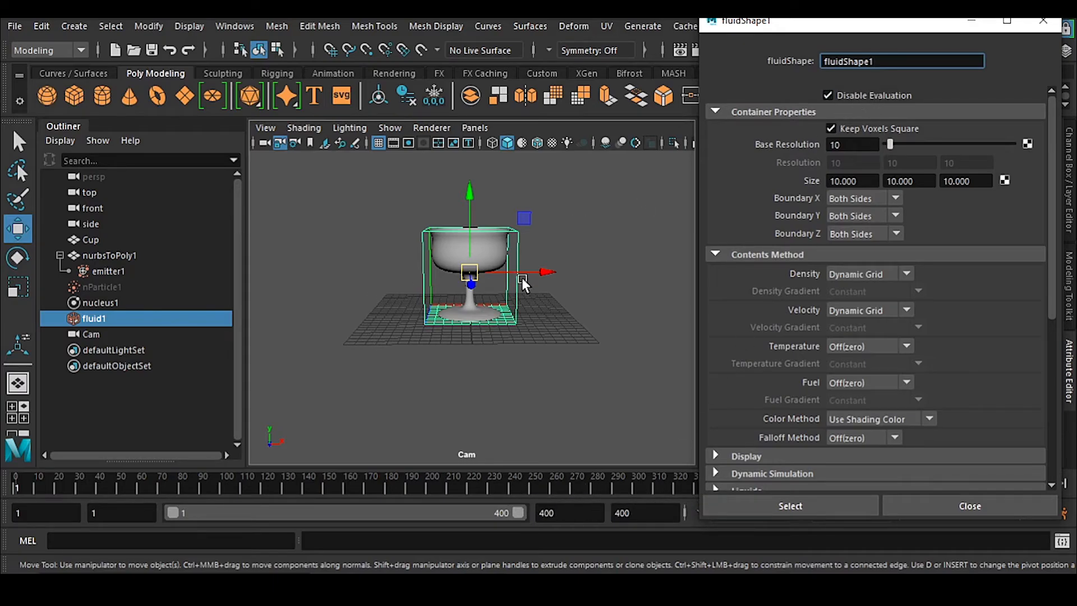
Step: Scrub the timeline to frame 139 and save the scene with nothing selected
drag(255, 486, 307, 485)
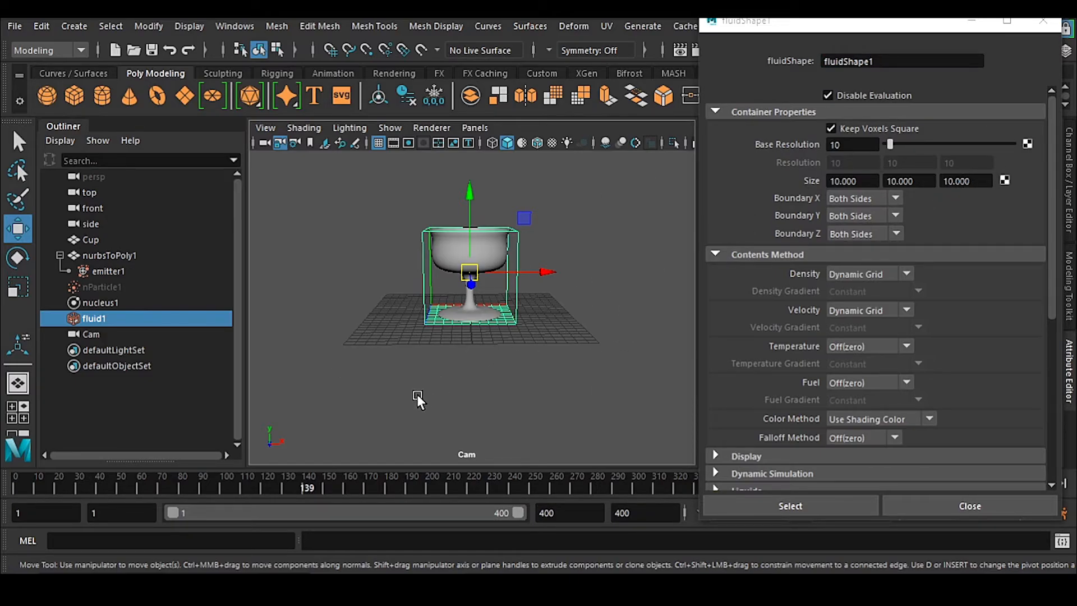
click(848, 145)
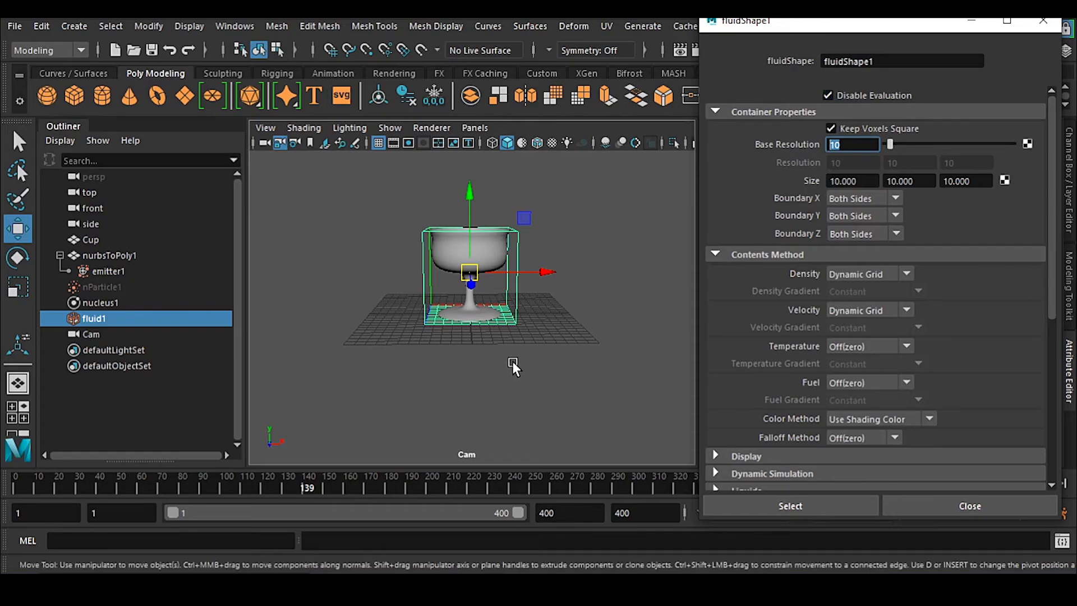
click(627, 293)
key(ctrl+s)
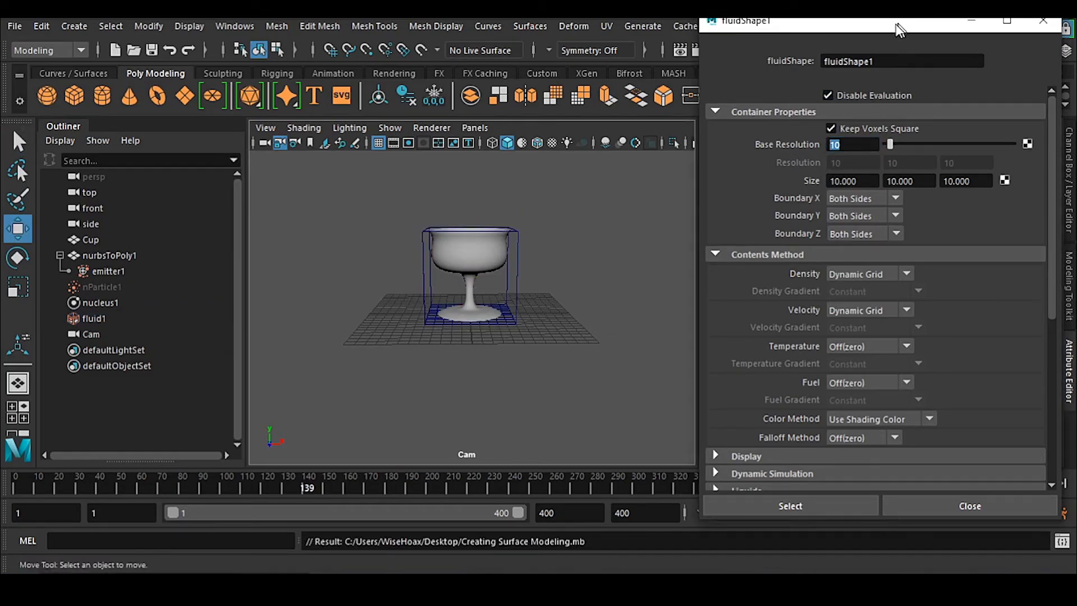
Step: Bring the fluidShape1 attribute window fully into view and look through its attribute sections
drag(907, 21, 567, 37)
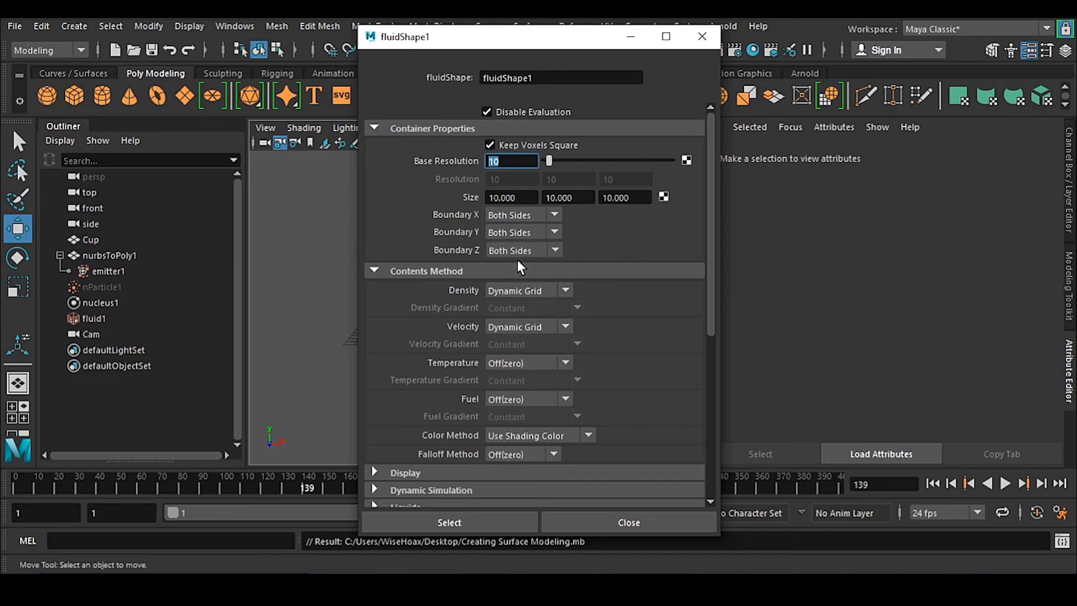
scroll(463, 427, down, 3)
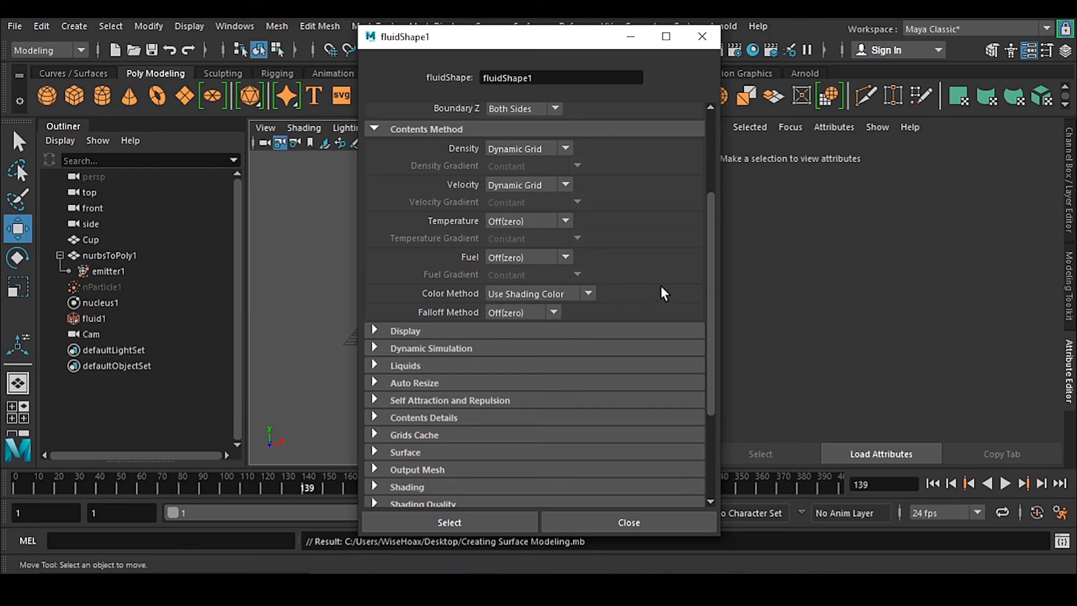
drag(703, 228, 717, 128)
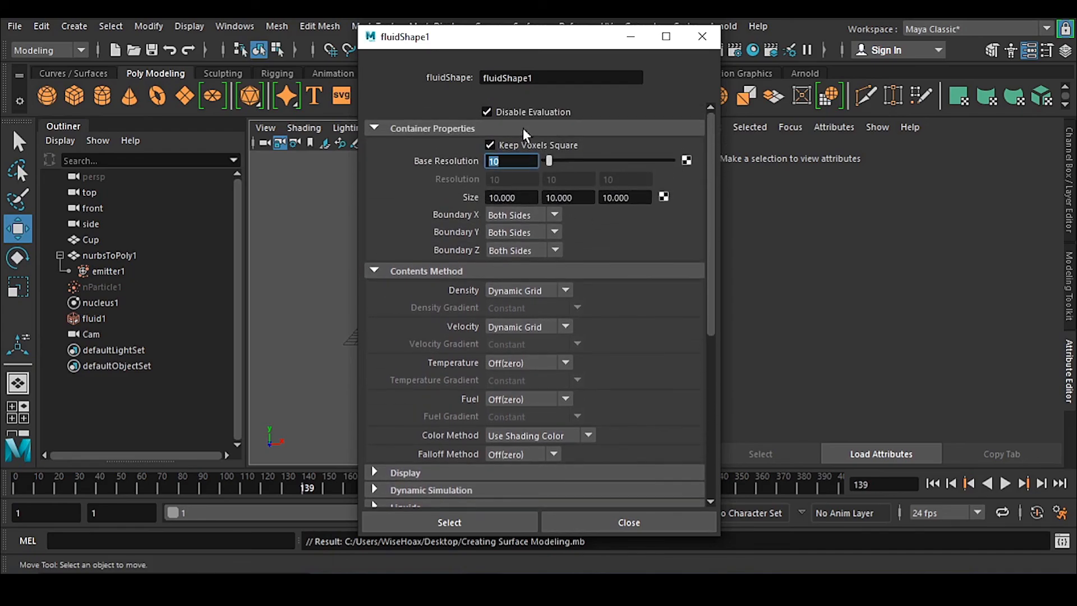